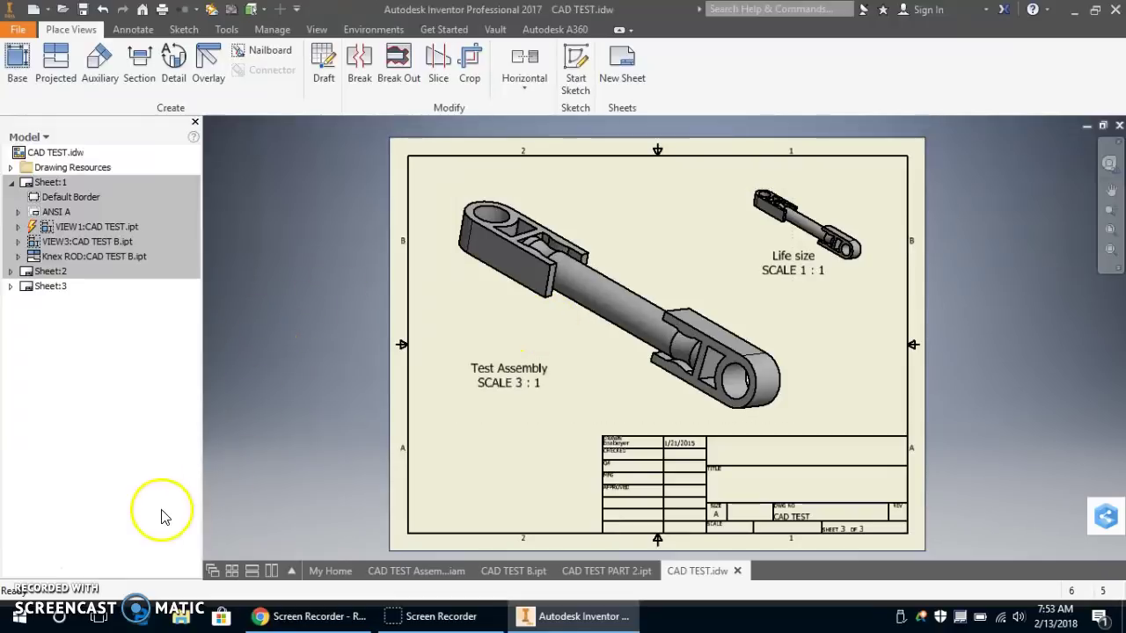
- Examine the CAD TEST PART 2 cap and the CAD TEST B rod models from different angles
left_click(613, 570)
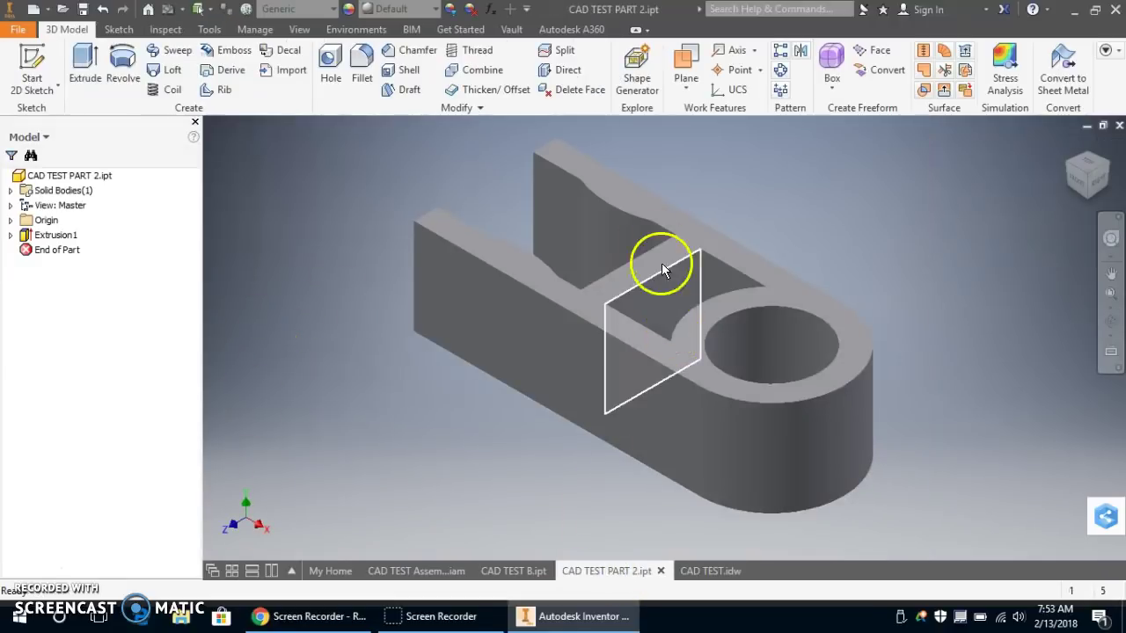
mouse_move(1069, 179)
left_mouse_down()
mouse_move(1099, 179)
mouse_move(272, 144)
mouse_move(269, 208)
mouse_move(217, 305)
mouse_move(256, 269)
left_mouse_up()
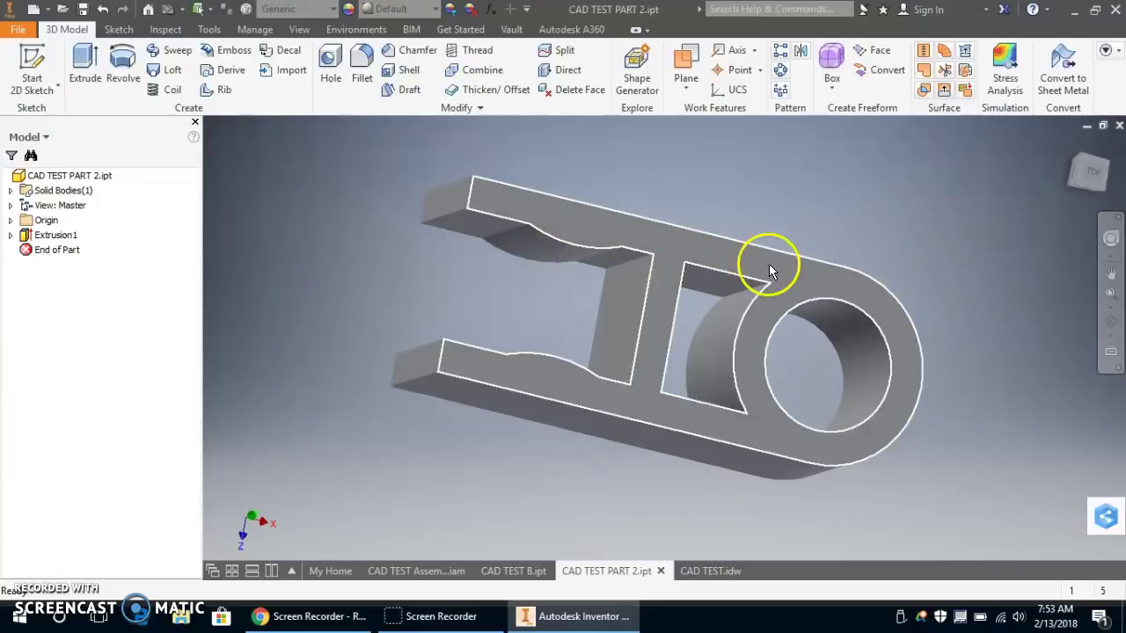
left_click(514, 570)
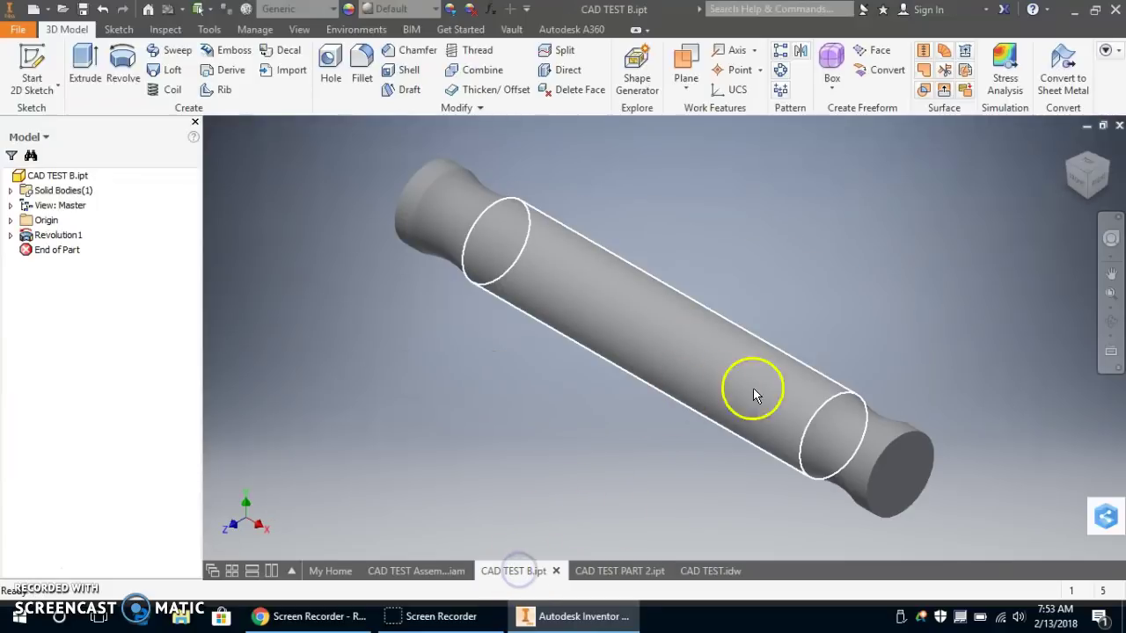
middle_click_drag(663, 319, 668, 334, "shift")
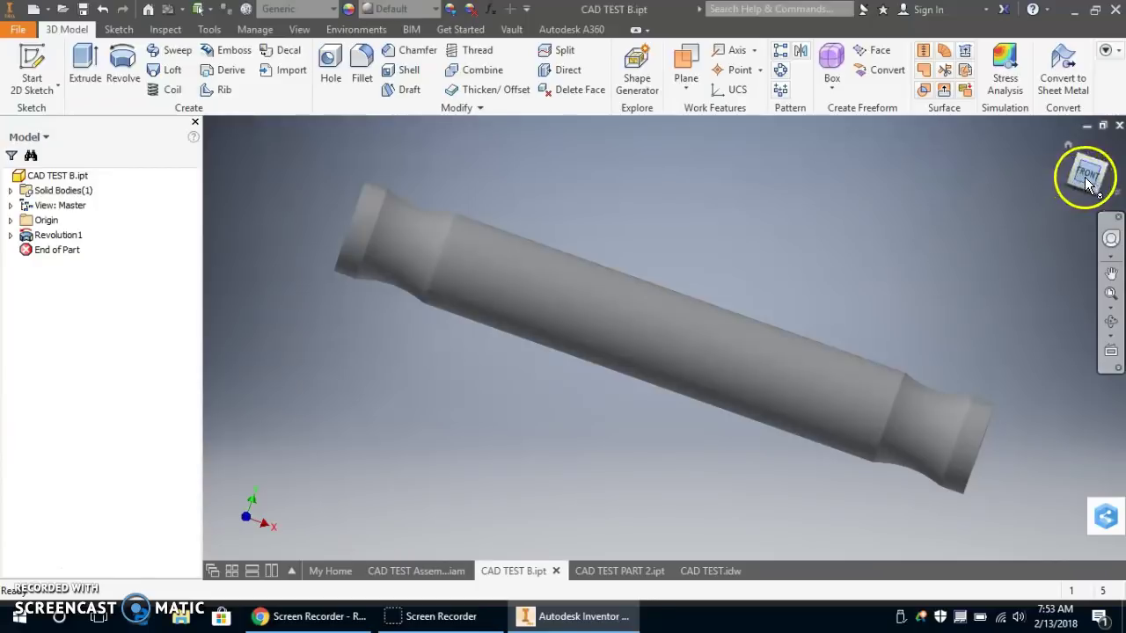
- Rotate both end caps around the rod in CAD TEST Assembly.iam
left_click(413, 572)
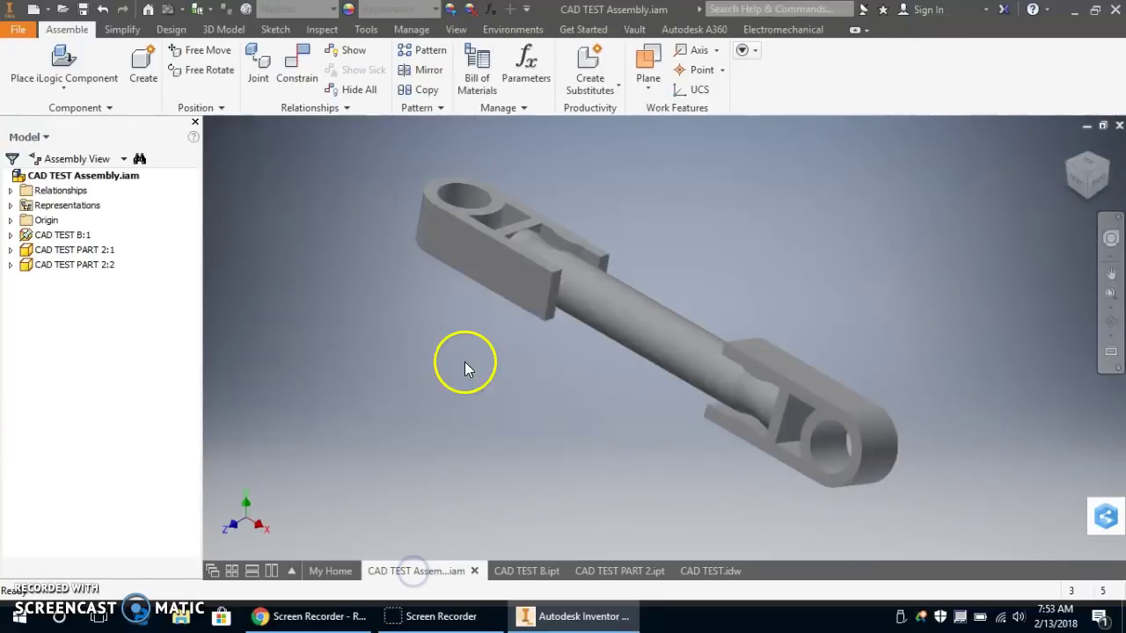
left_click(813, 403)
left_click_drag(813, 402, 812, 380)
mouse_move(477, 221)
left_mouse_down()
mouse_move(461, 240)
mouse_move(478, 217)
mouse_move(464, 229)
left_mouse_up()
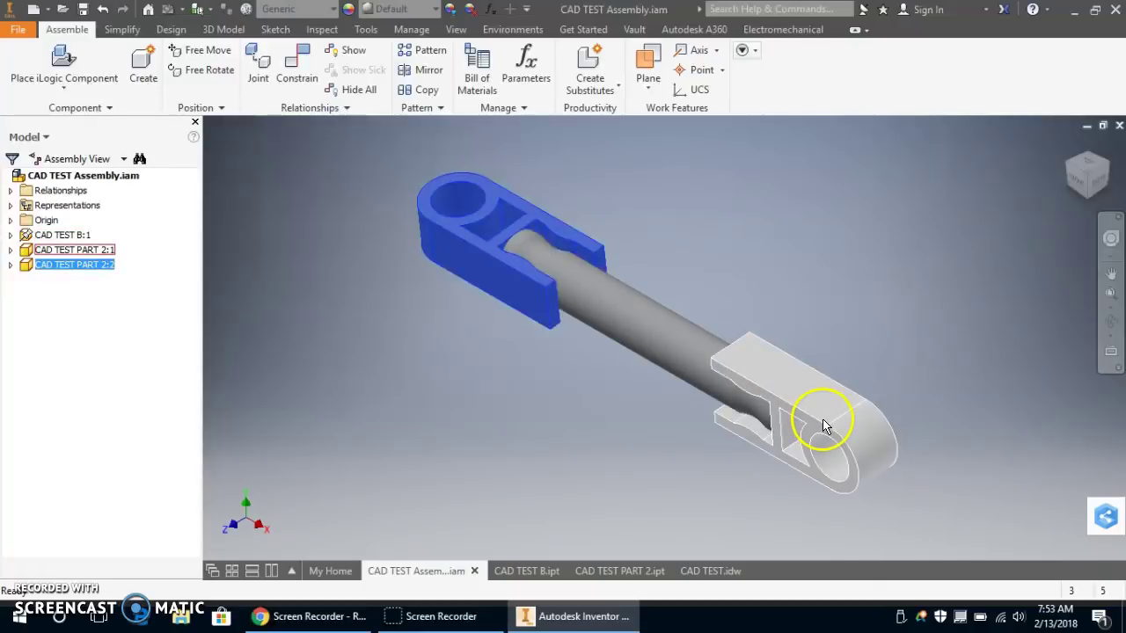
mouse_move(817, 395)
left_mouse_down()
mouse_move(892, 354)
mouse_move(815, 396)
mouse_move(809, 415)
left_mouse_up()
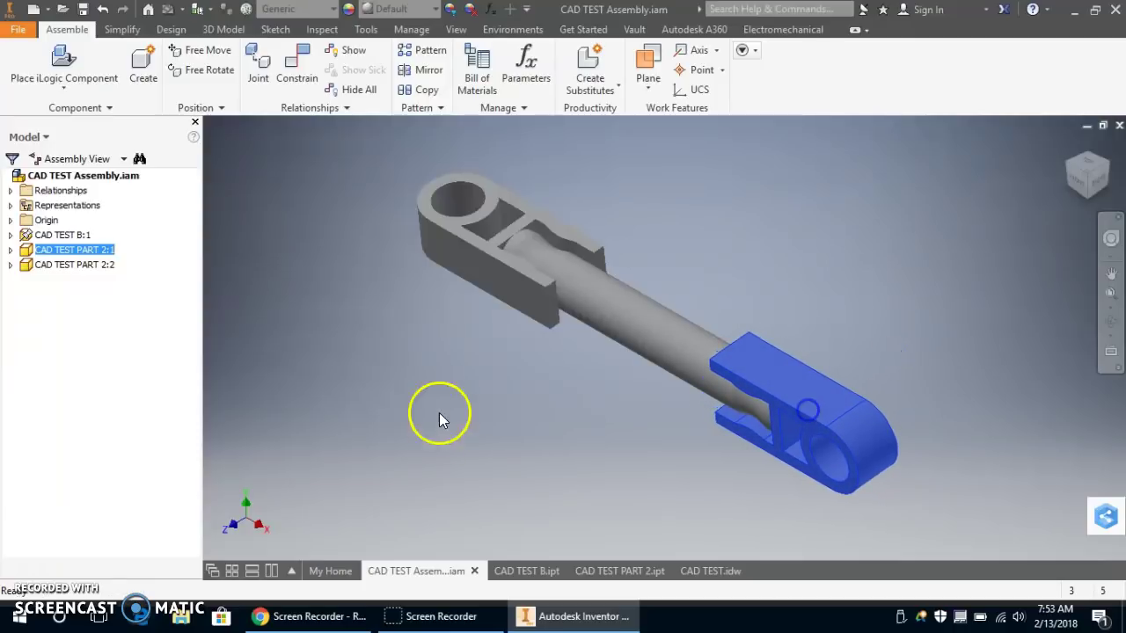
left_click(464, 371)
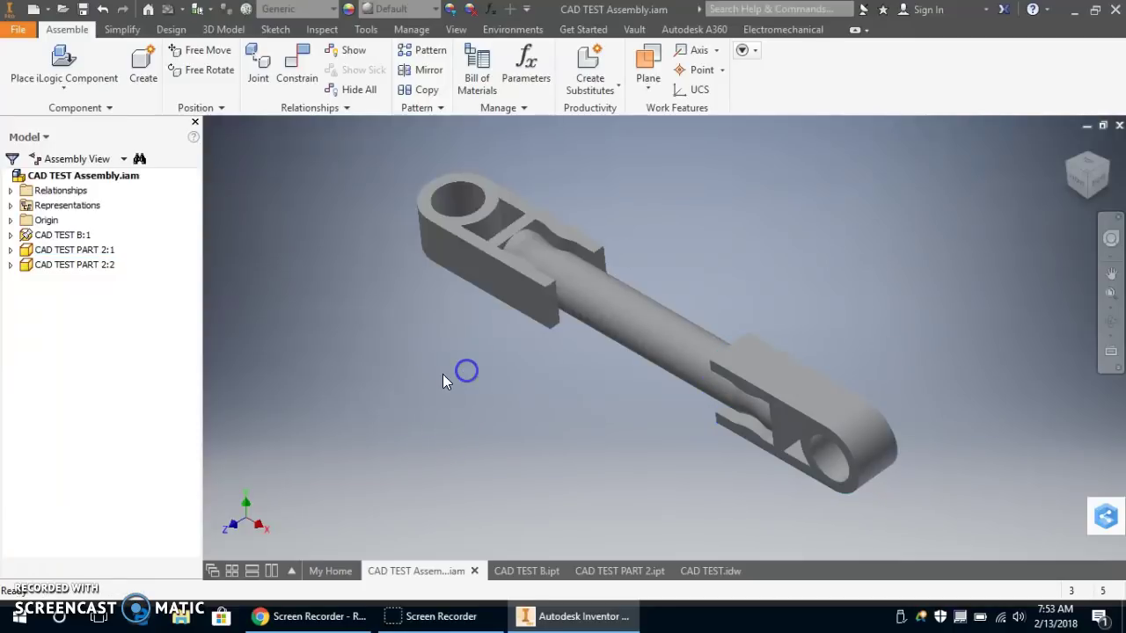
- Create a new part from the English Standard (in).ipt template
left_click(707, 572)
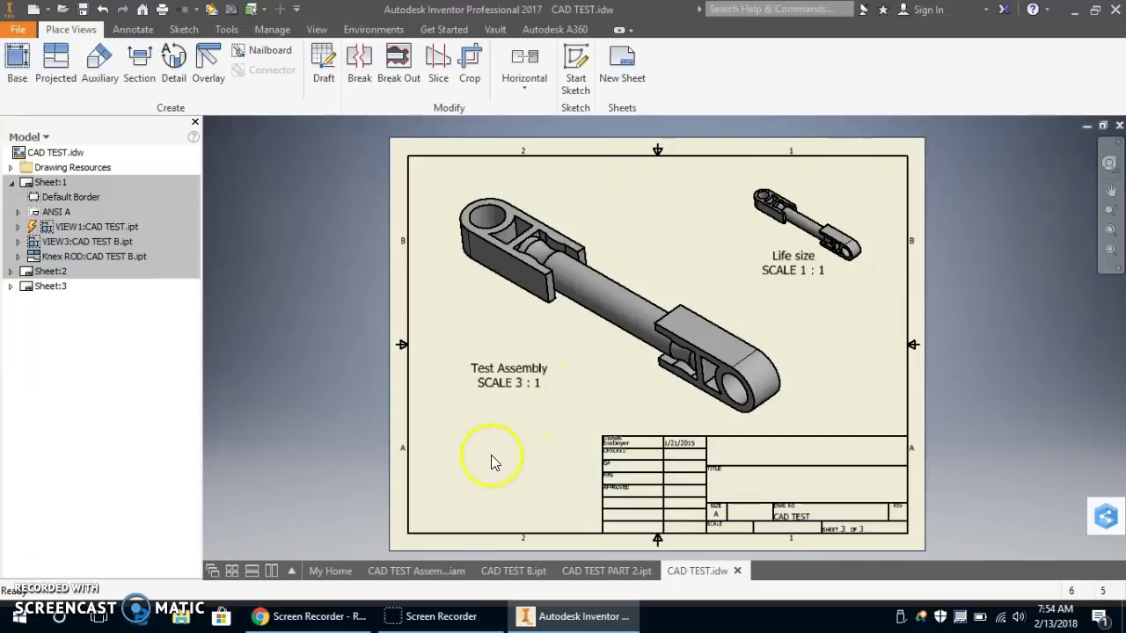
left_click(19, 29)
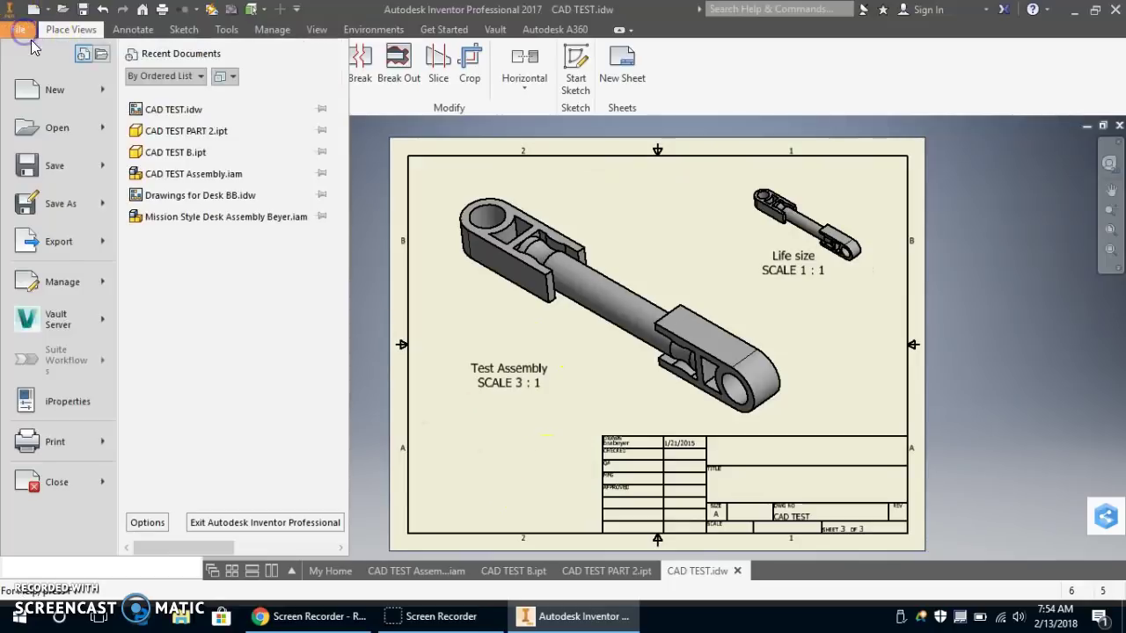
left_click(55, 89)
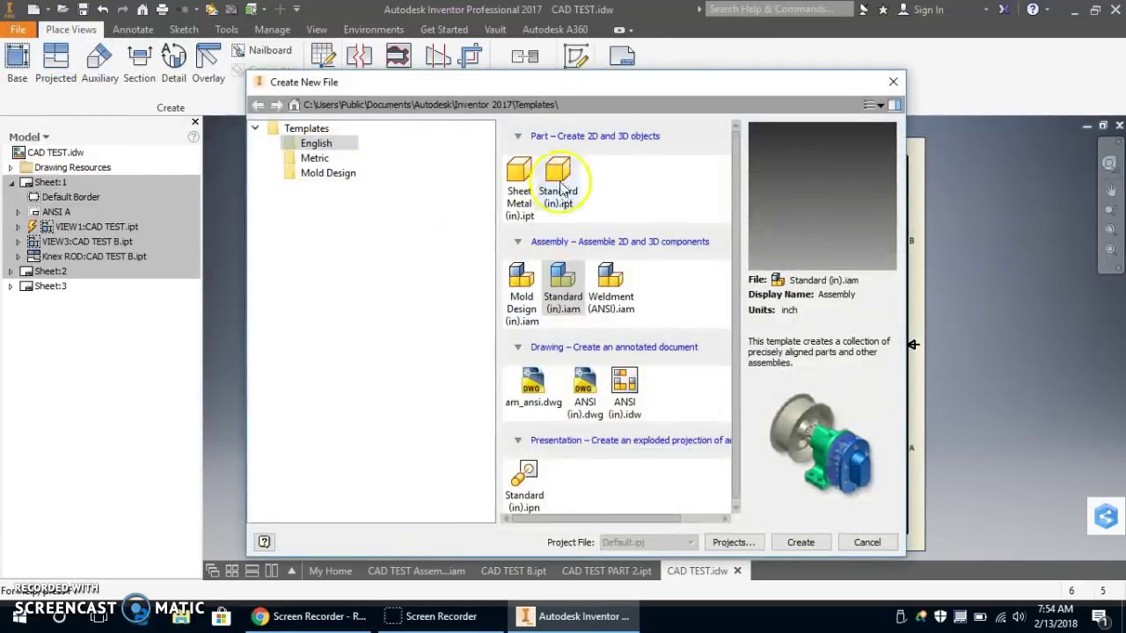
left_click(560, 188)
left_click(801, 541)
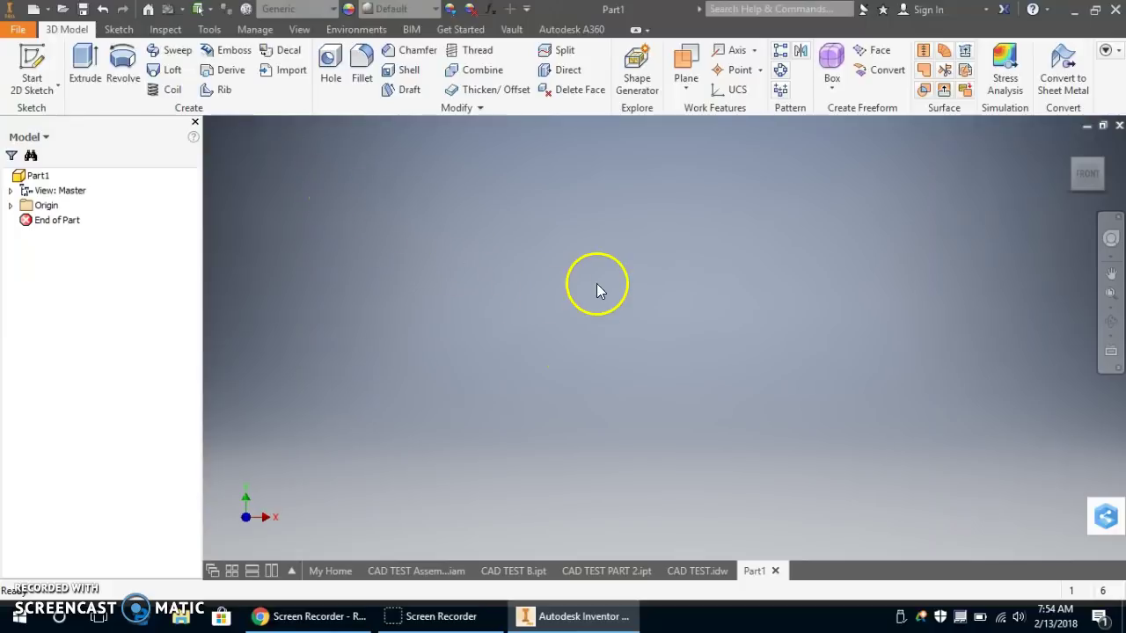
left_click(31, 63)
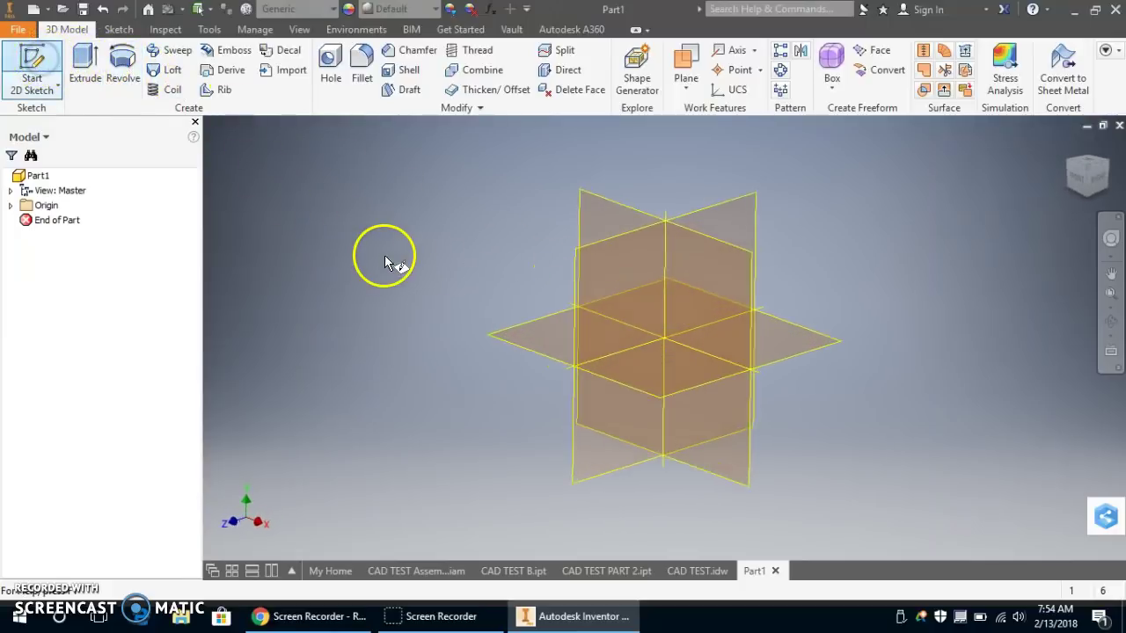
- Examine the dimensioned profile sketch of Extrusion1 in CAD TEST PART 2.ipt and exit the sketch
left_click(695, 572)
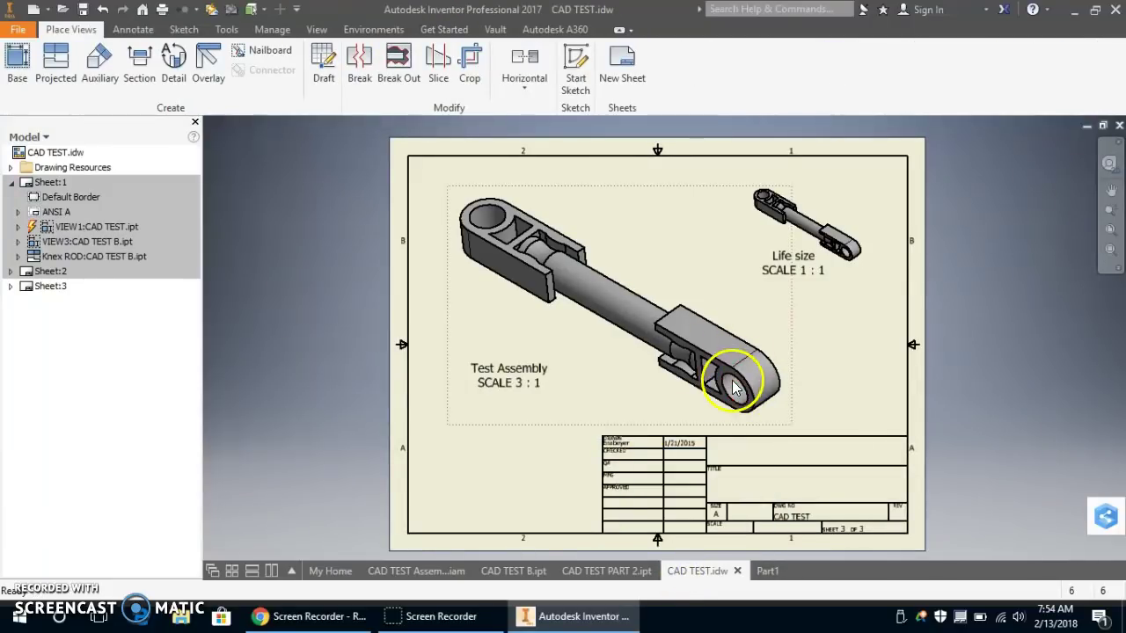
left_click(605, 571)
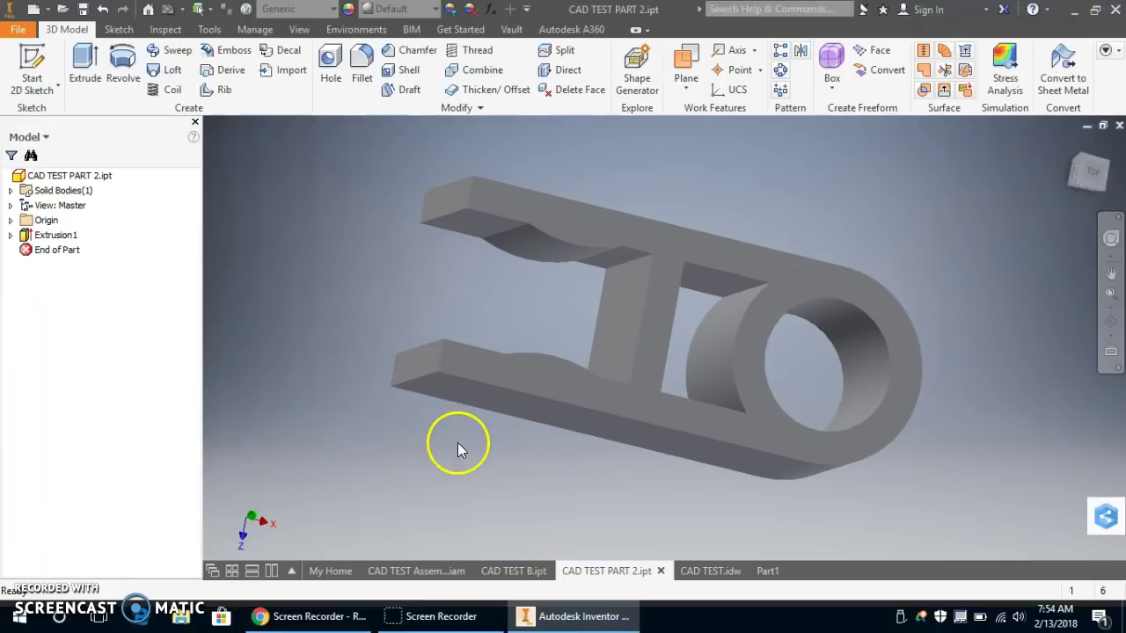
right_click(50, 236)
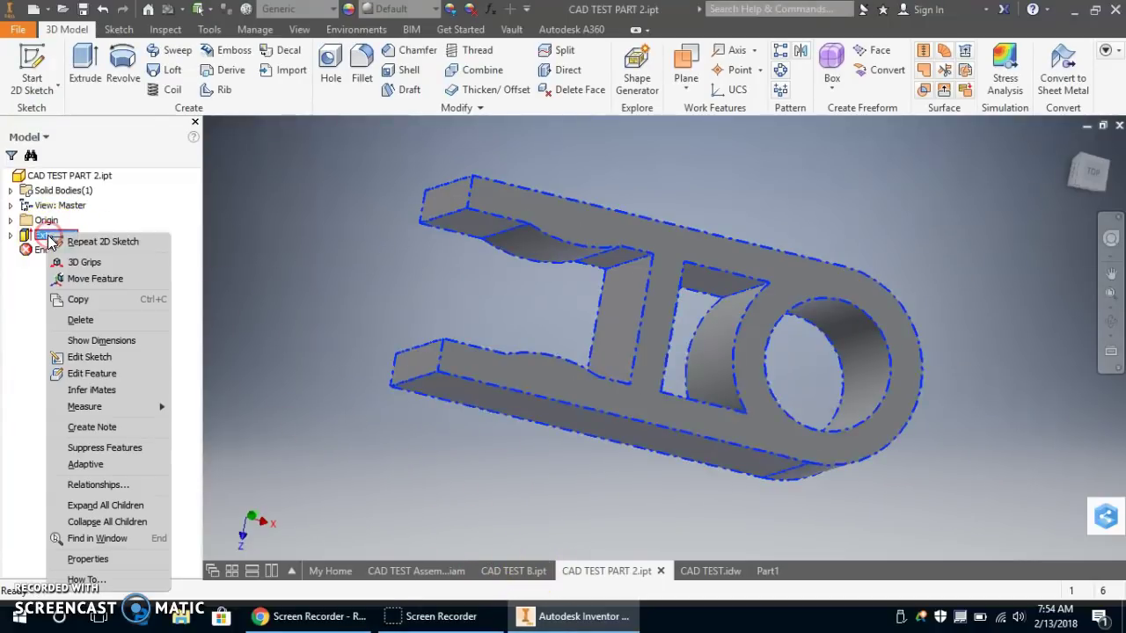
left_click(90, 357)
scroll(297, 309, "down", 3)
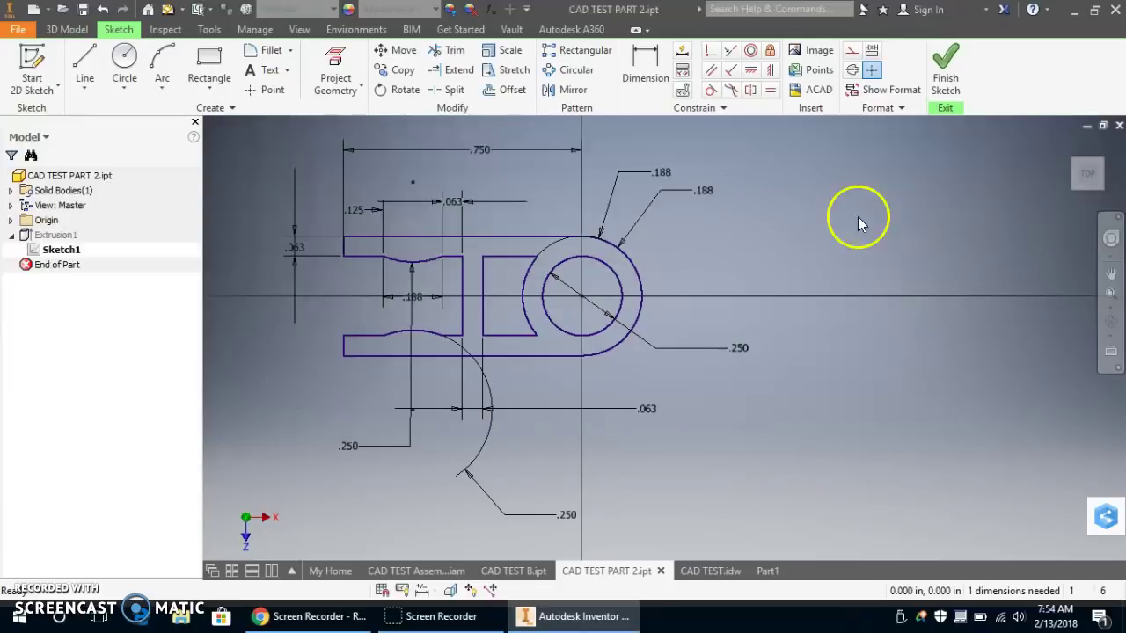
left_click(946, 70)
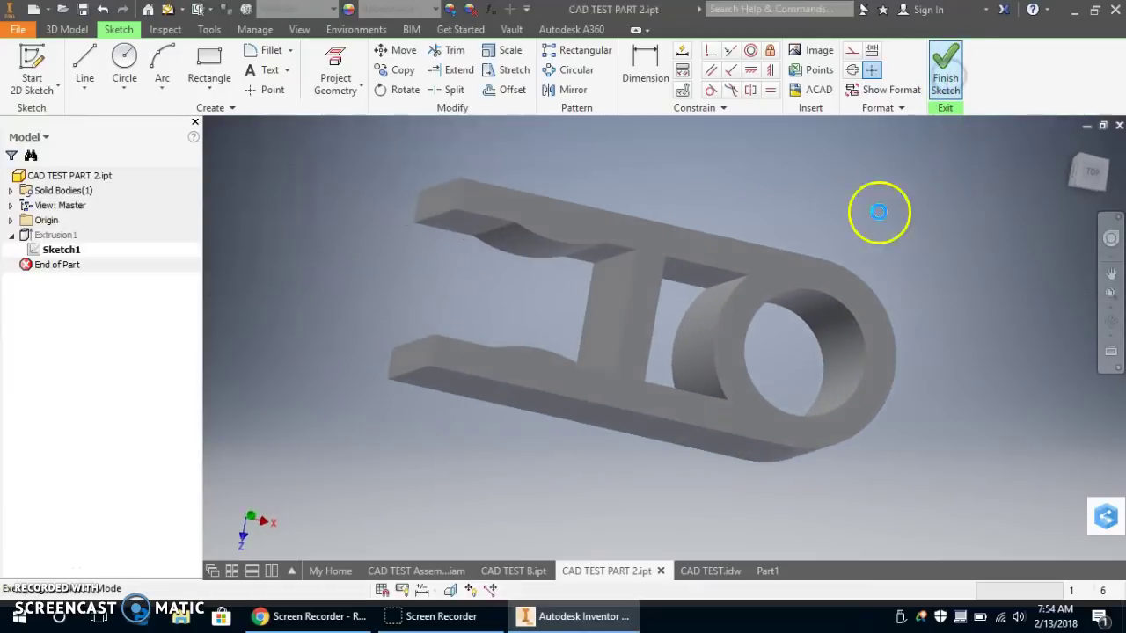
- Open Sheet:2 of CAD TEST.idw and examine the dimensioned views of the Knex Cap
left_click(710, 571)
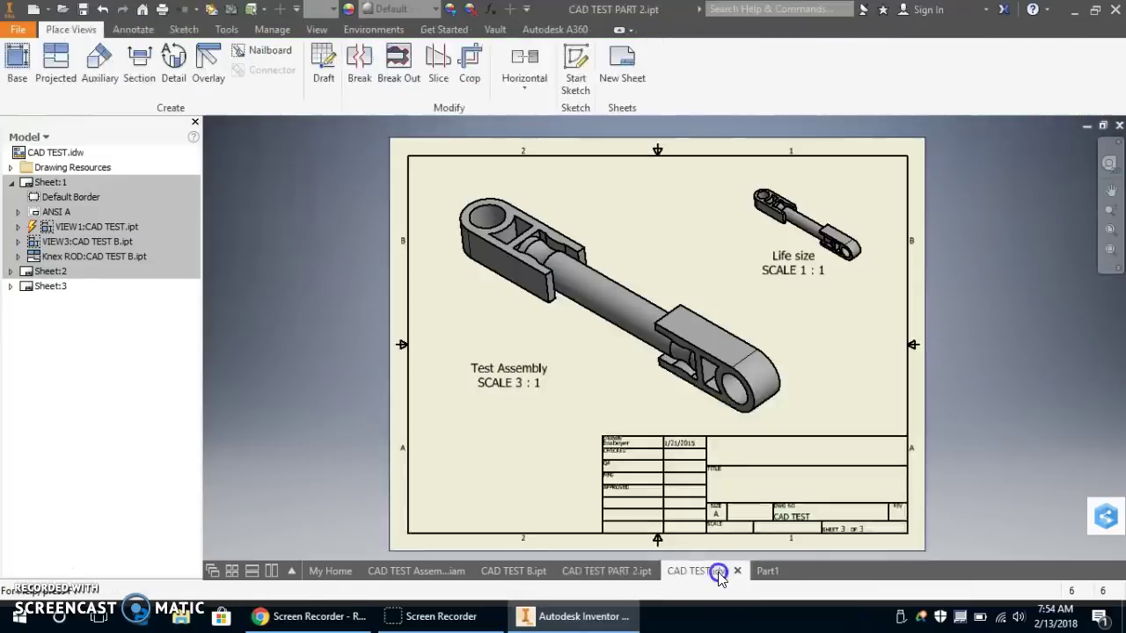
left_click(51, 272)
left_click(51, 272)
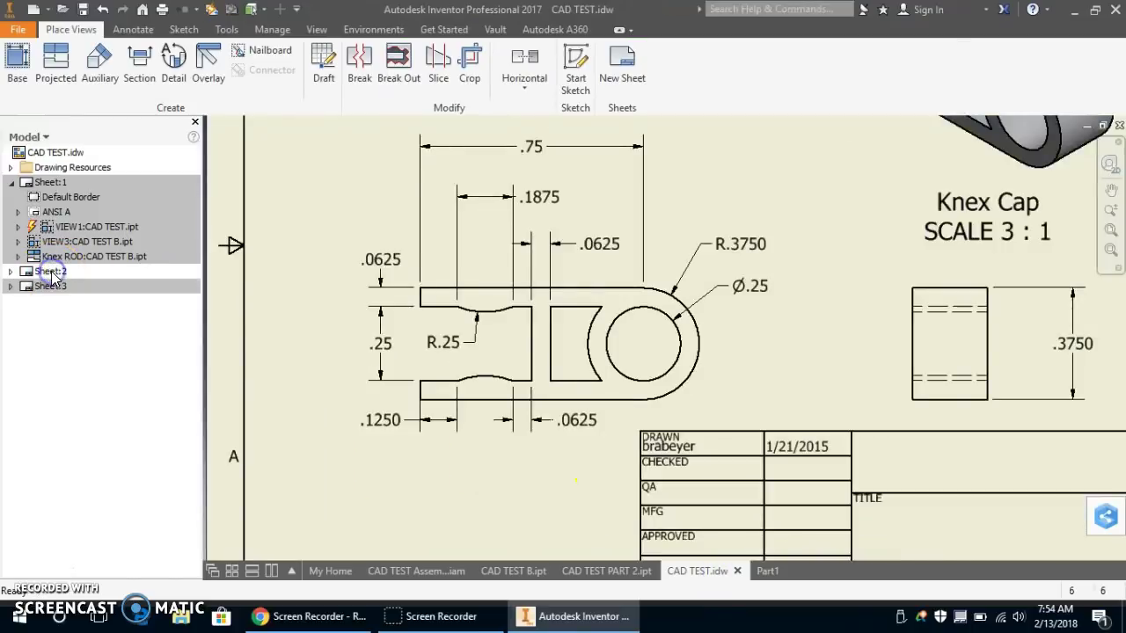
scroll(711, 215, "down", 1)
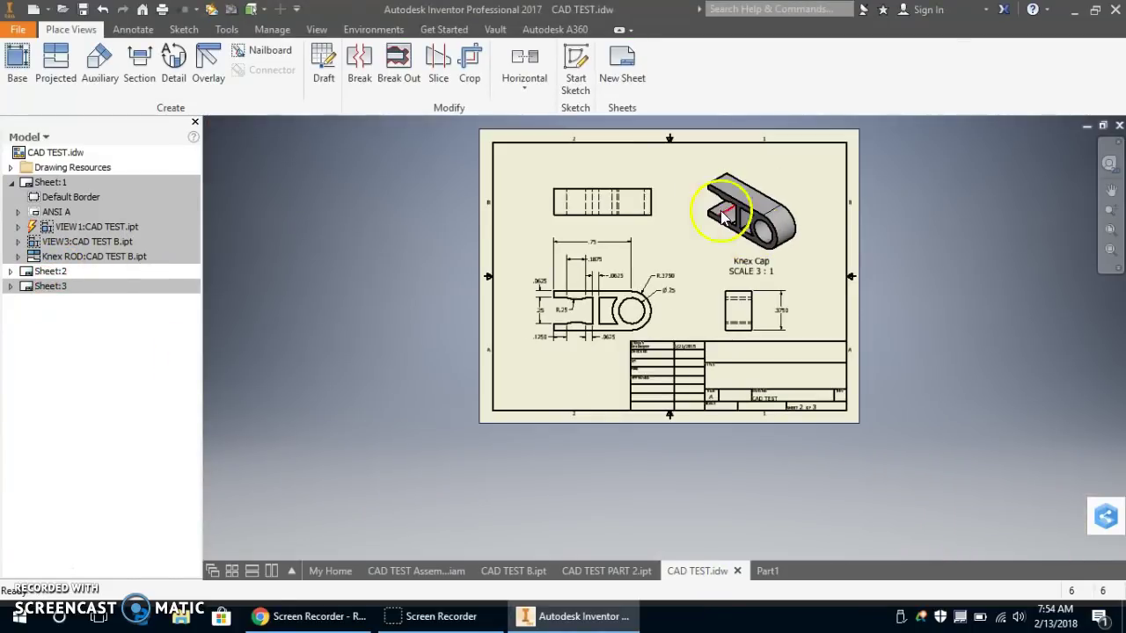
scroll(682, 211, "up", 2)
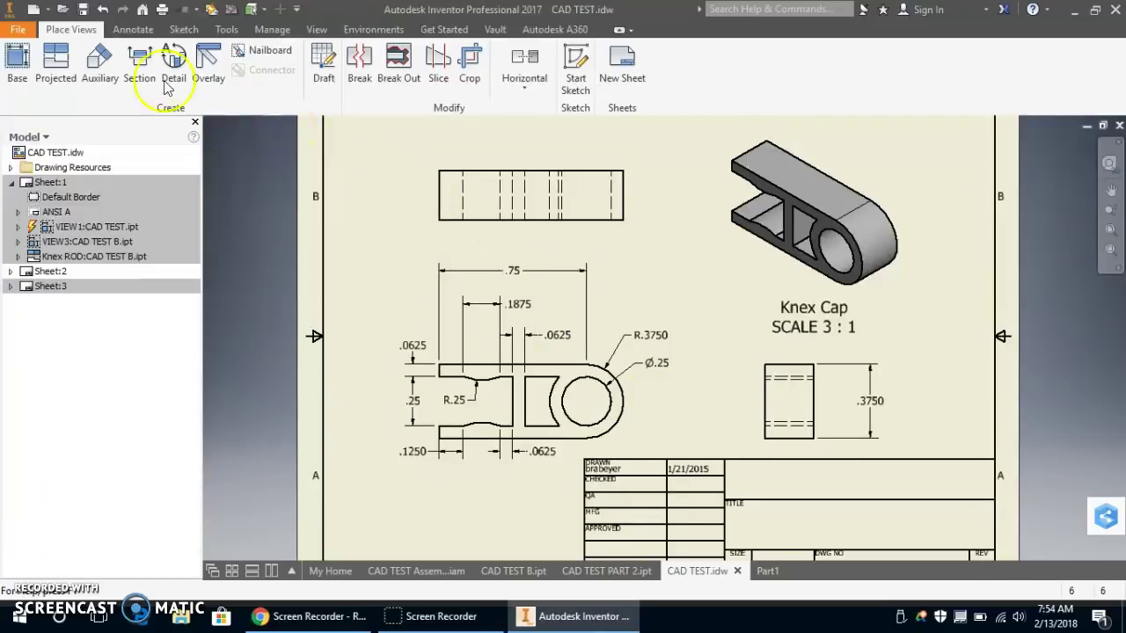
- Dimension the height of the upper orthographic view at its left edge, keeping the default dimension text
left_click(150, 33)
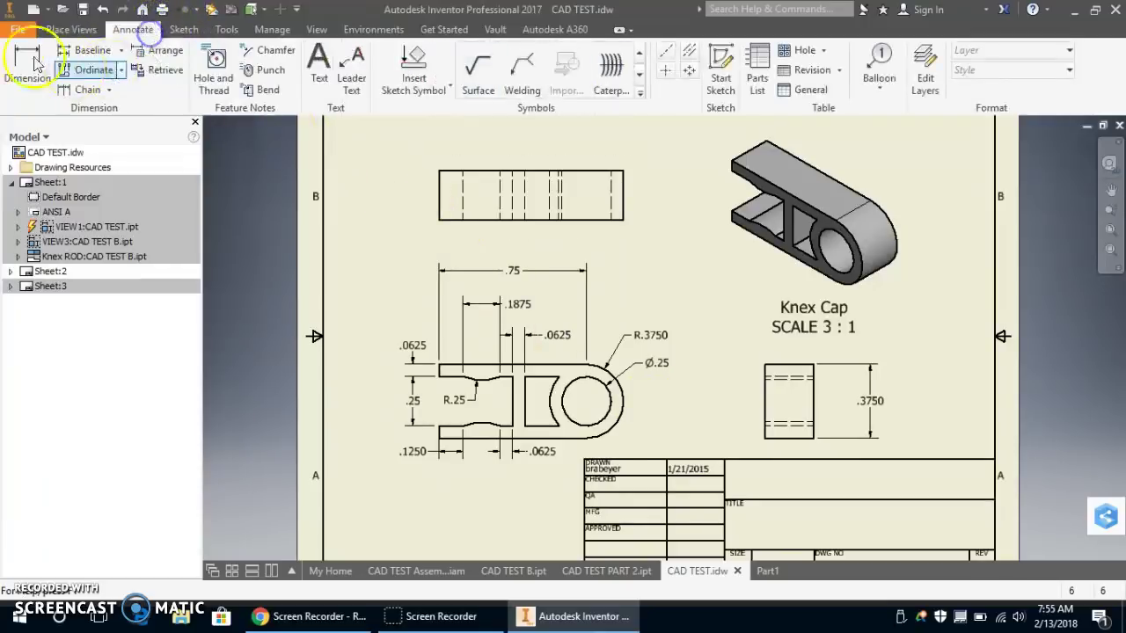
left_click(26, 62)
left_click(439, 181)
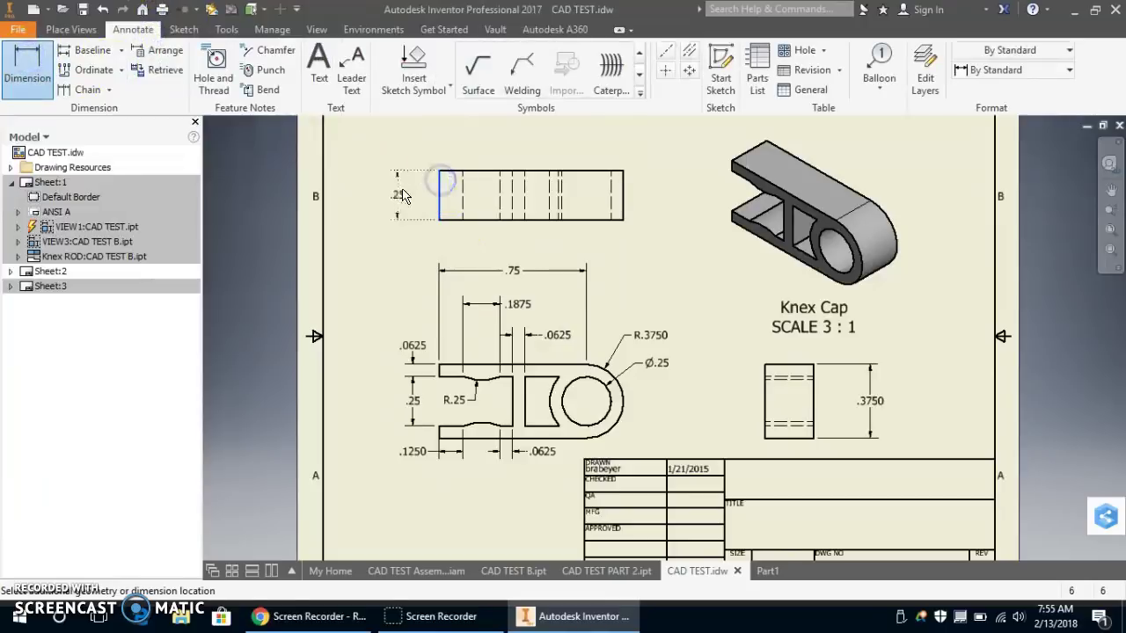
left_click(398, 192)
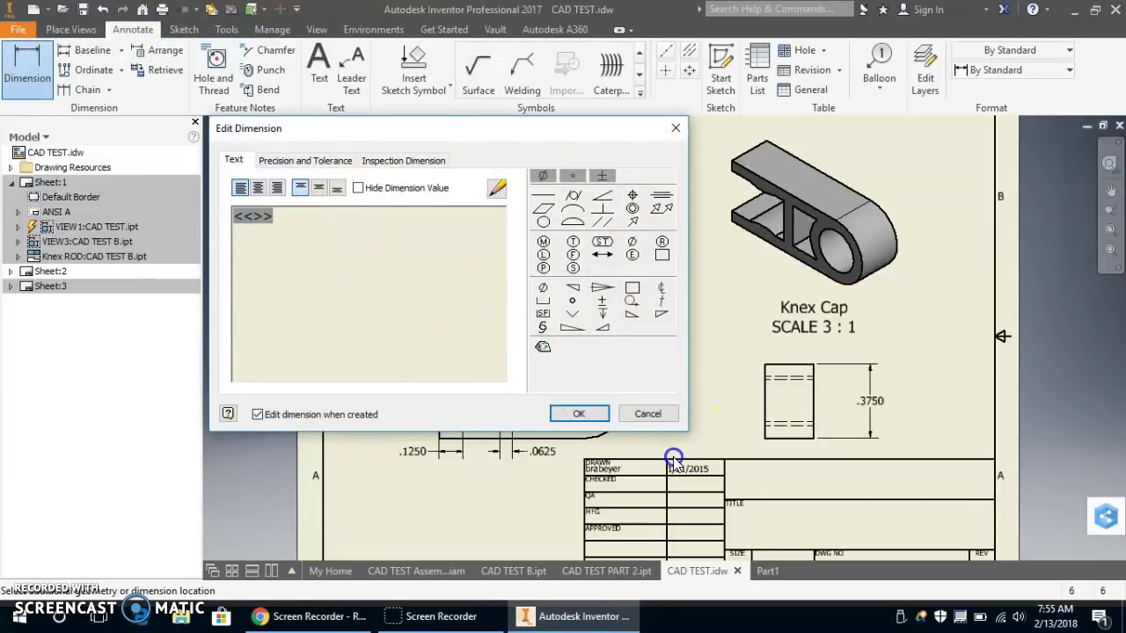
left_click(578, 410)
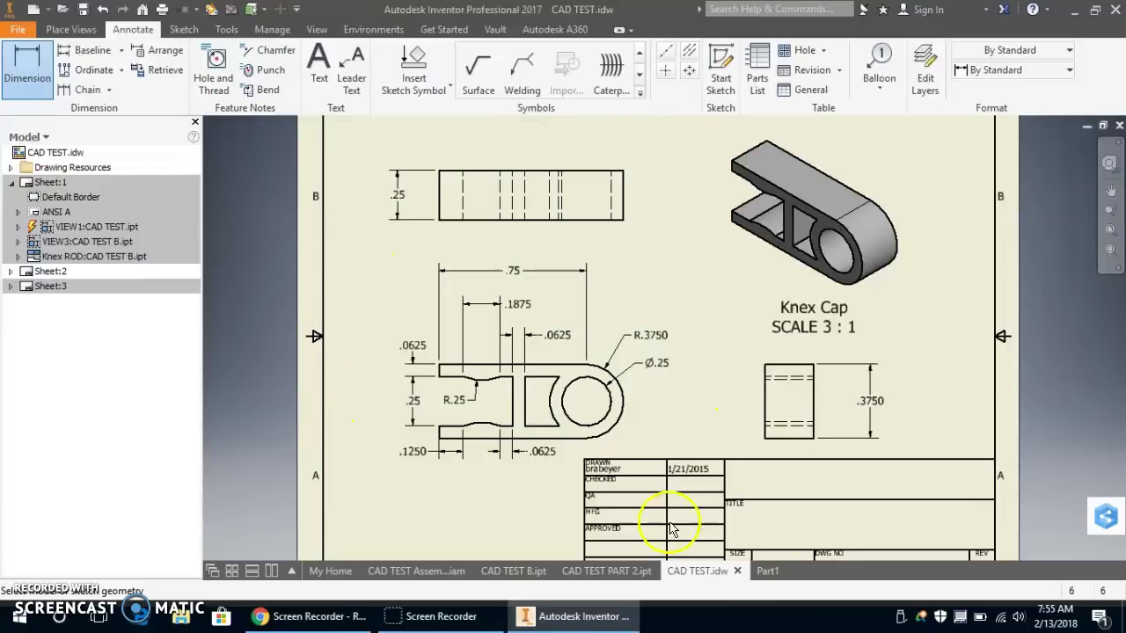
- Start a 2D sketch on the XZ origin plane of Part1
left_click(772, 571)
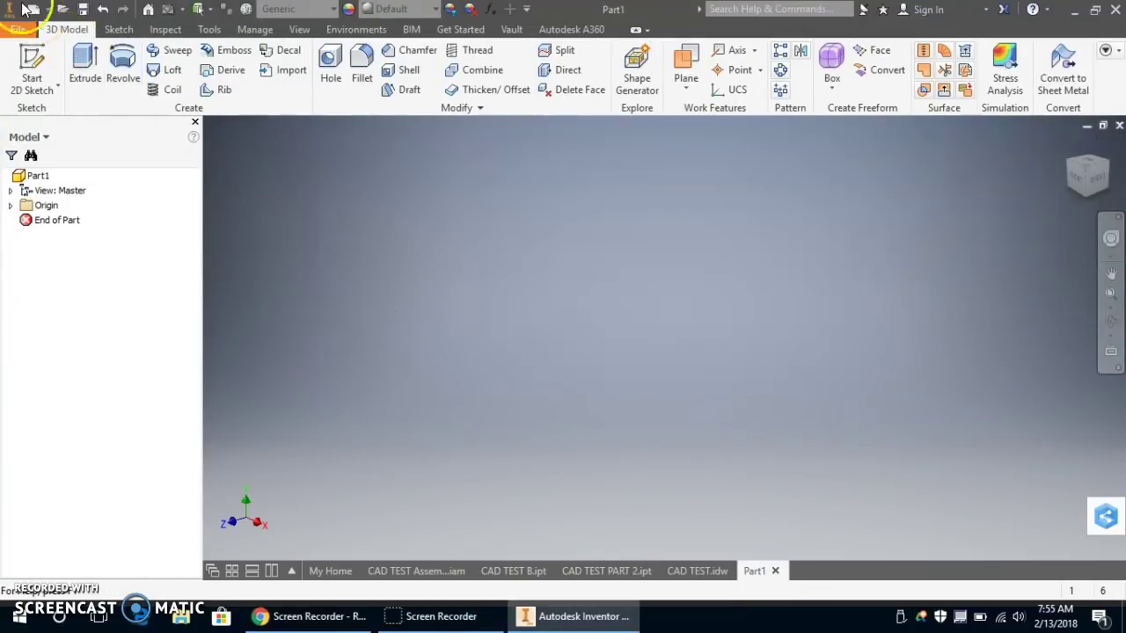
left_click(31, 69)
left_click(600, 213)
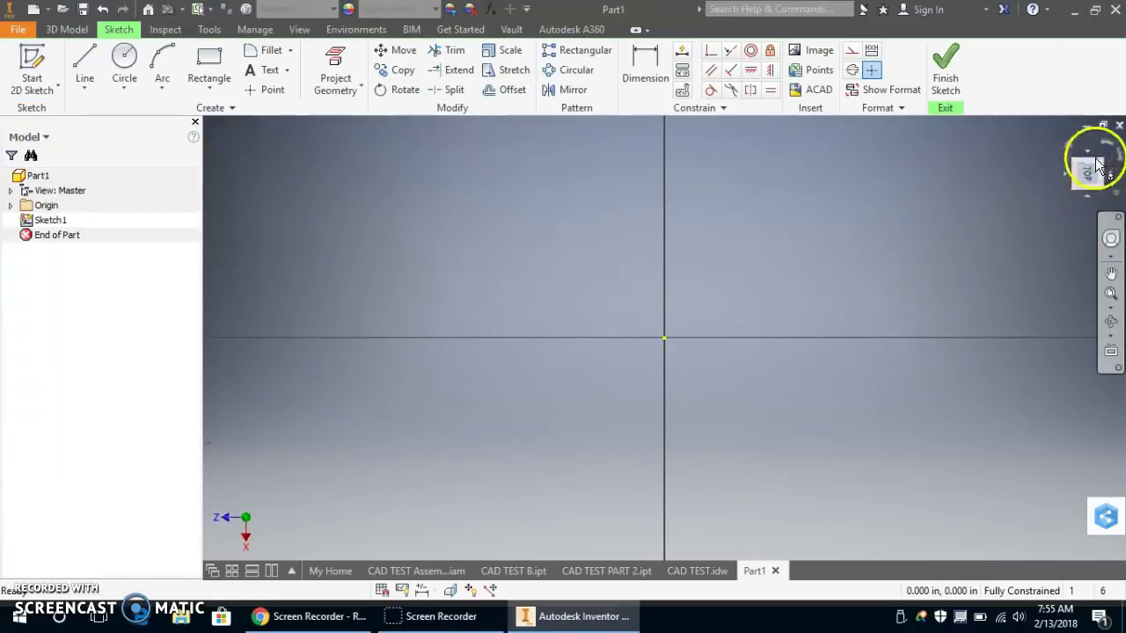
left_click(1100, 159)
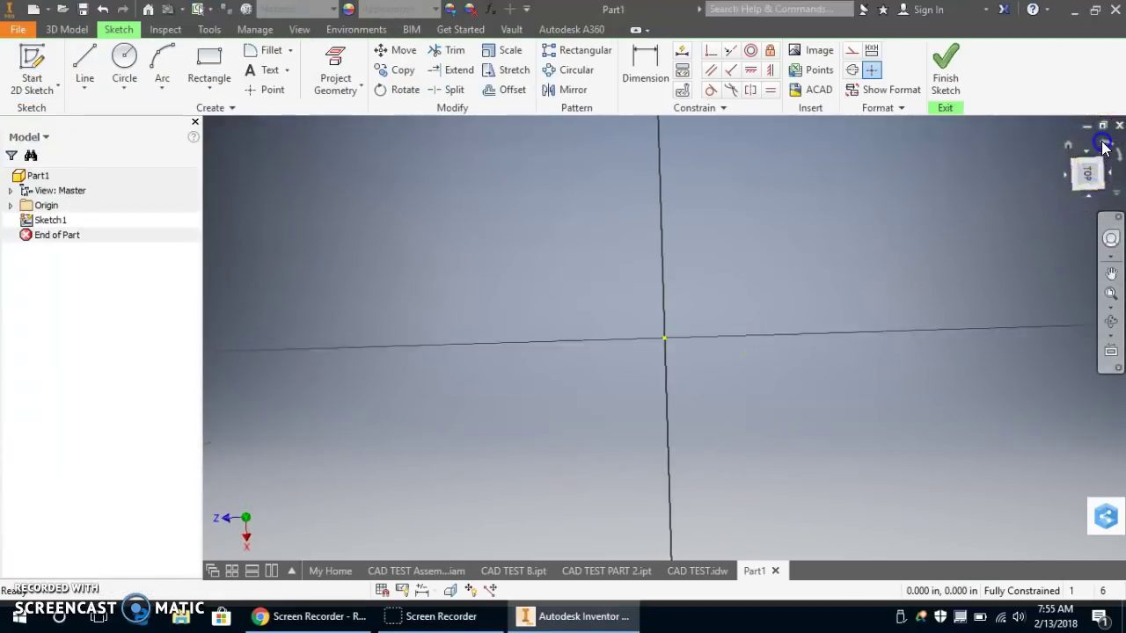
left_click(764, 300)
- Draw a horizontal line 0.750 in long from the sketch origin toward the right and end the line
left_click(84, 60)
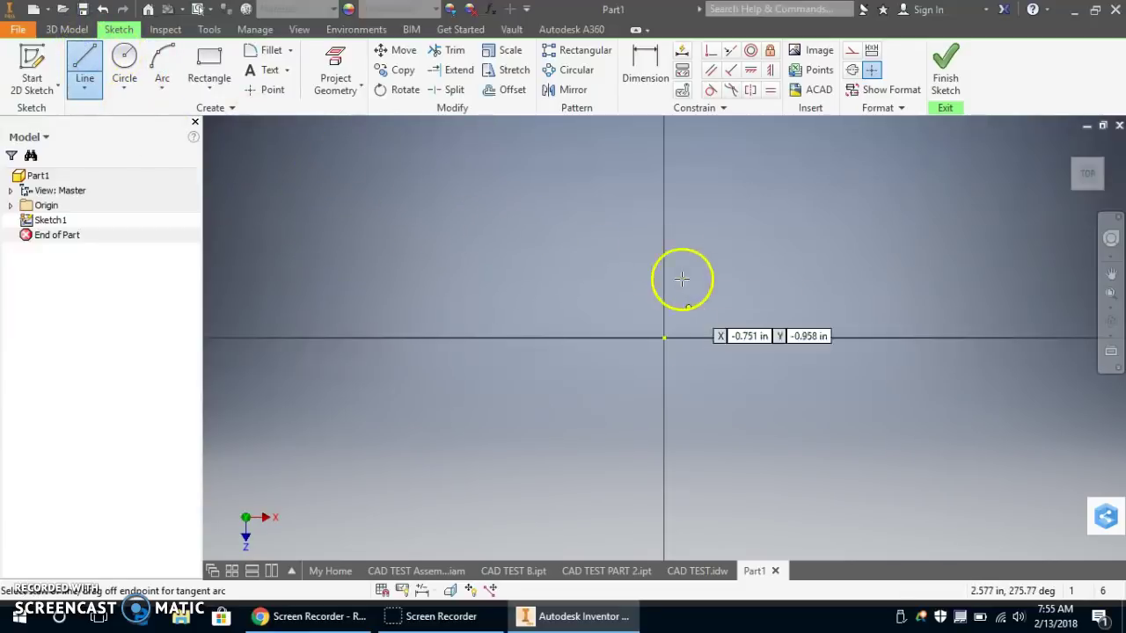
left_click(664, 337)
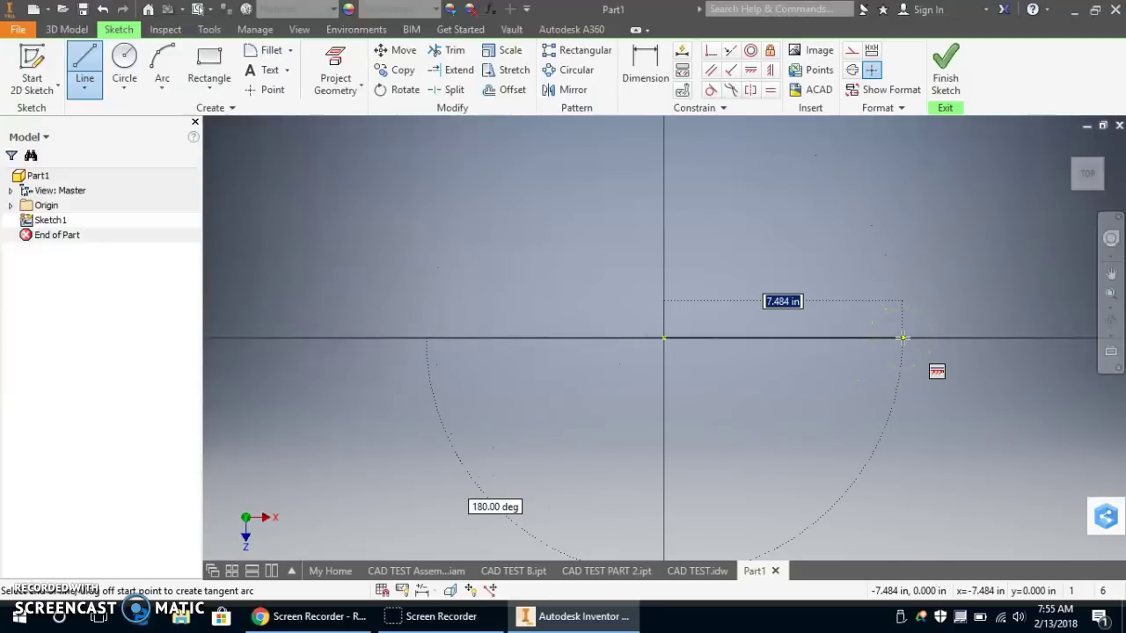
key("Tab")
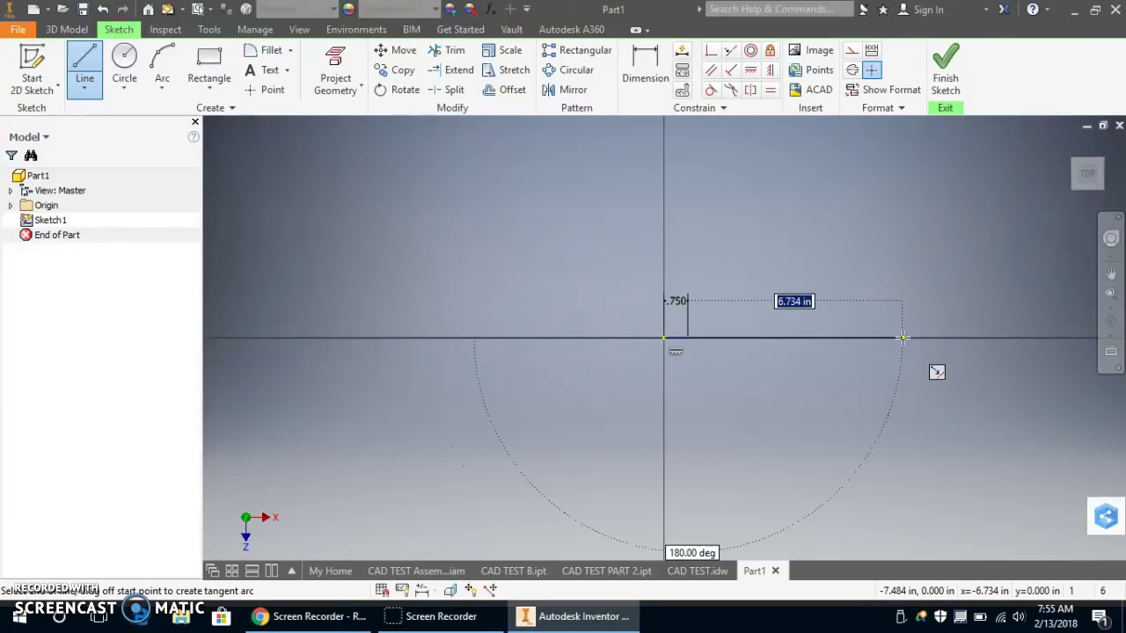
scroll(674, 334, "up", 5)
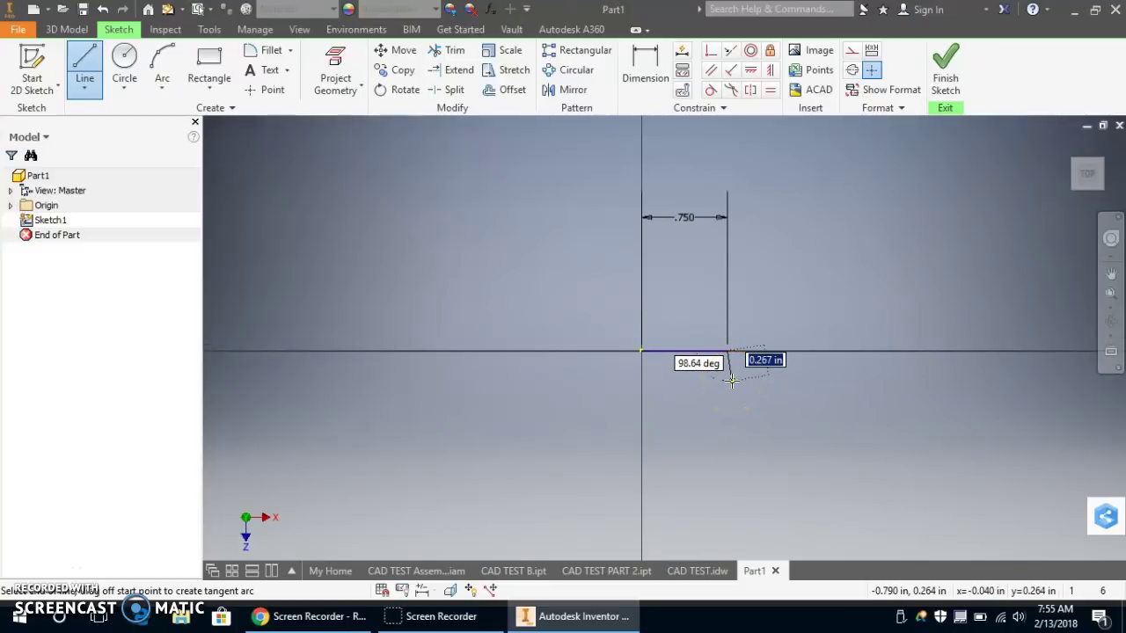
left_click(731, 380)
key("Escape")
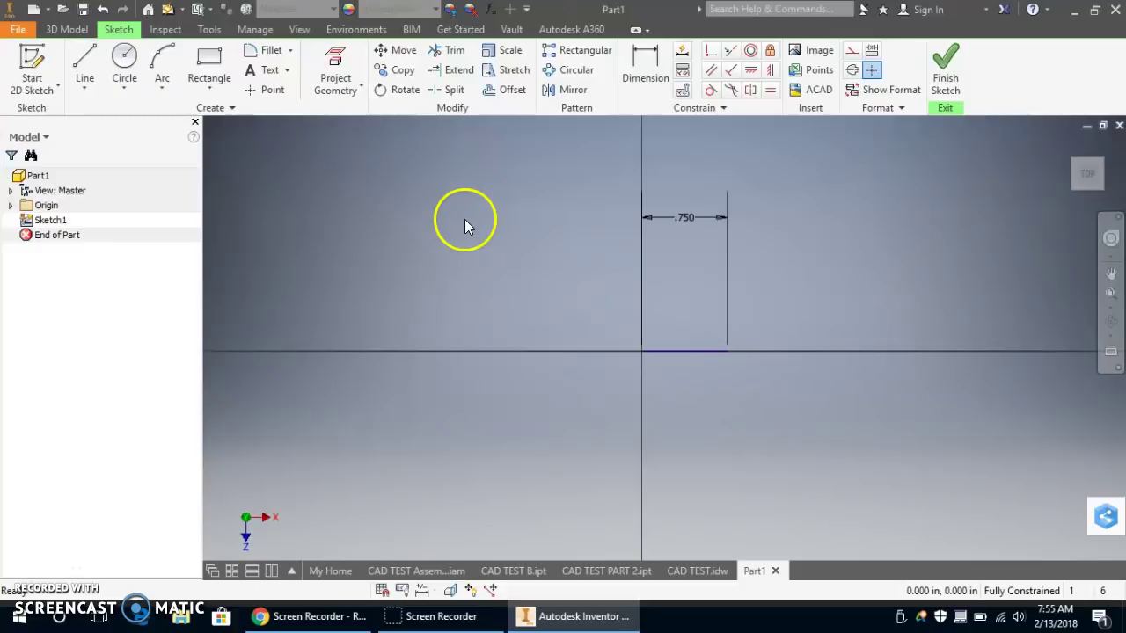
- Draw a vertical line 0.0625 in down from the sketch origin and a horizontal 0.125 in line rightward from its end
left_click(85, 69)
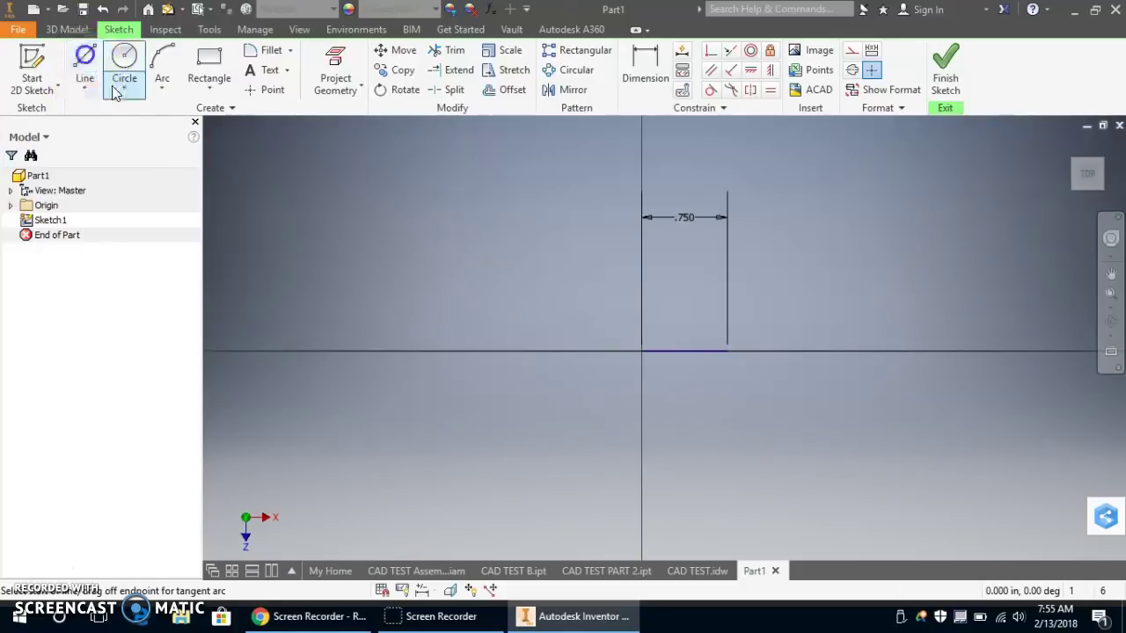
left_click(641, 352)
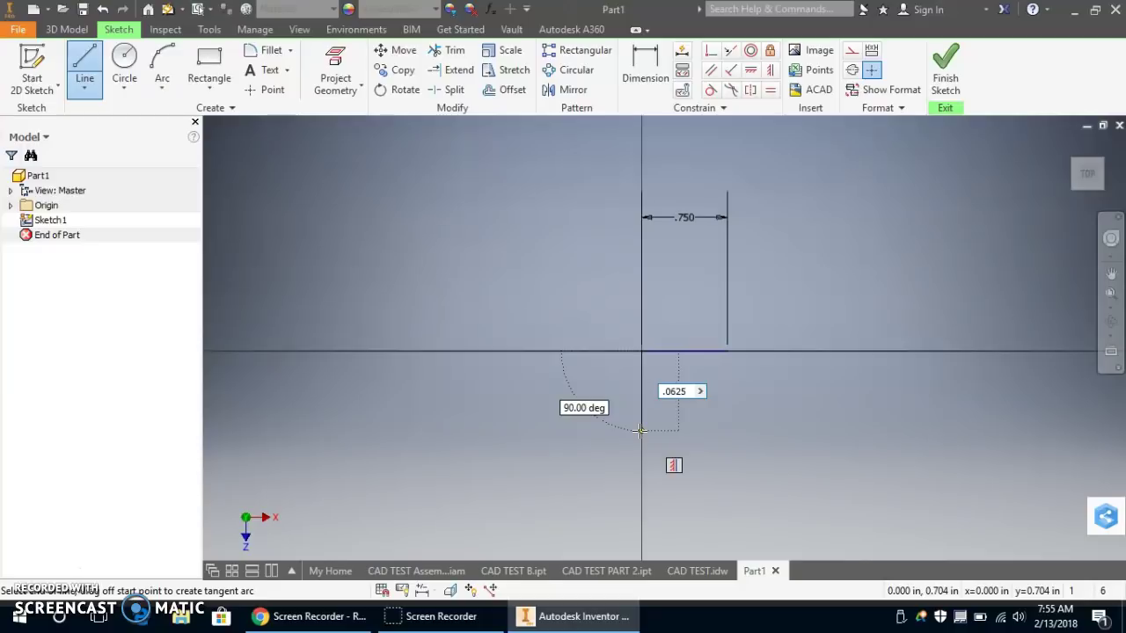
left_click_drag(641, 351, 846, 358)
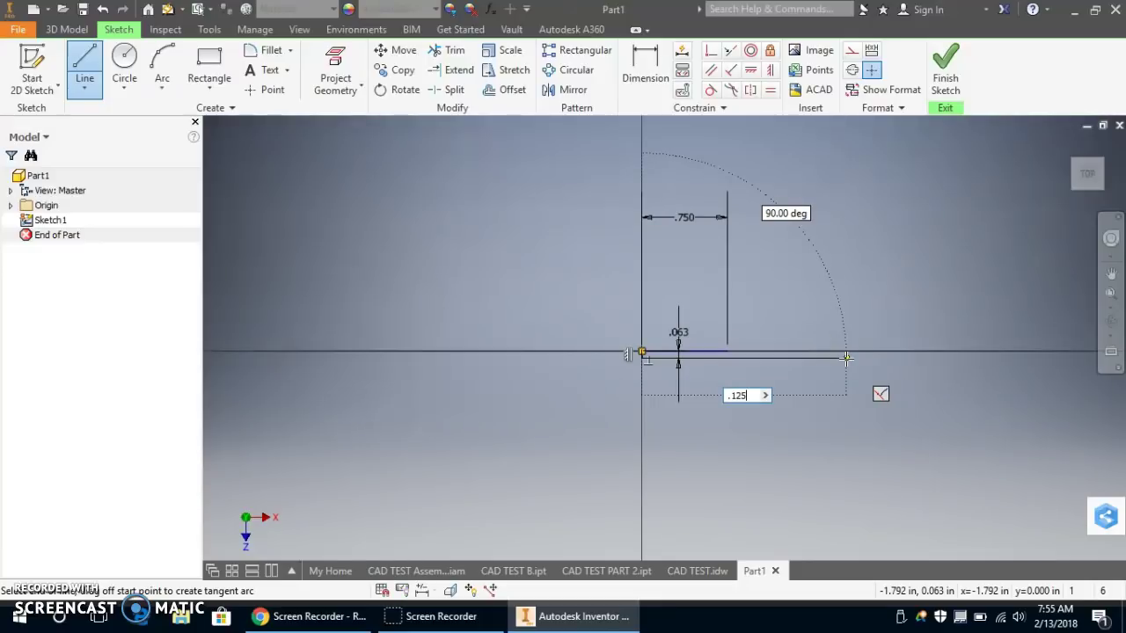
left_click_drag(846, 358, 719, 357)
scroll(730, 360, "up", 4)
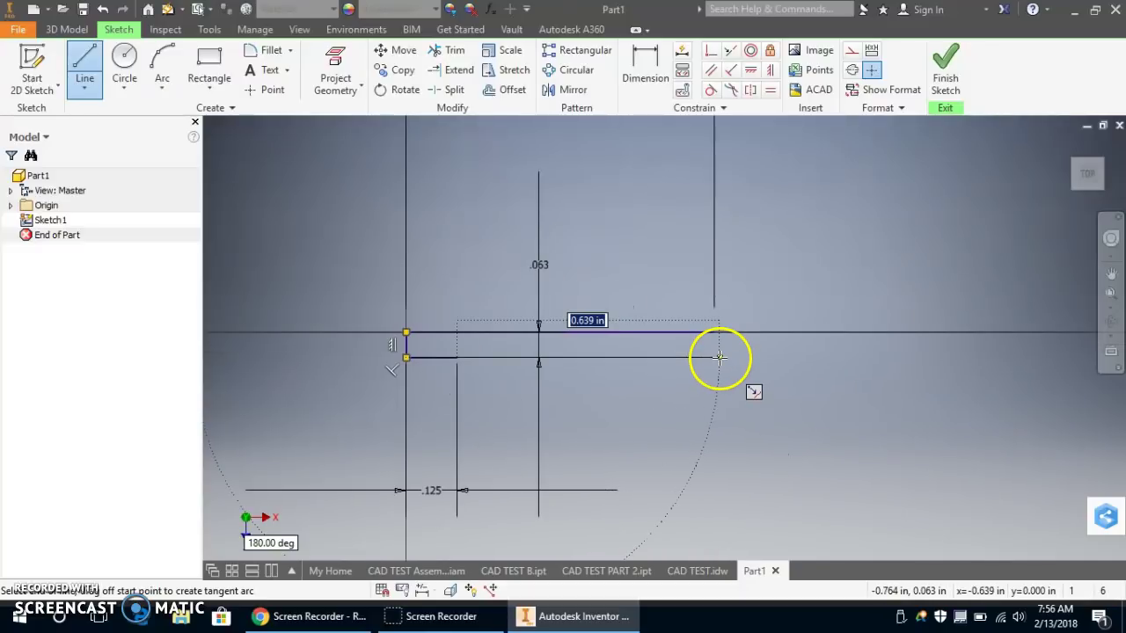
- Extend the slot's upper edge rightward with collinear line segments 0.1875 in and 0.0625 in long
left_click(456, 358)
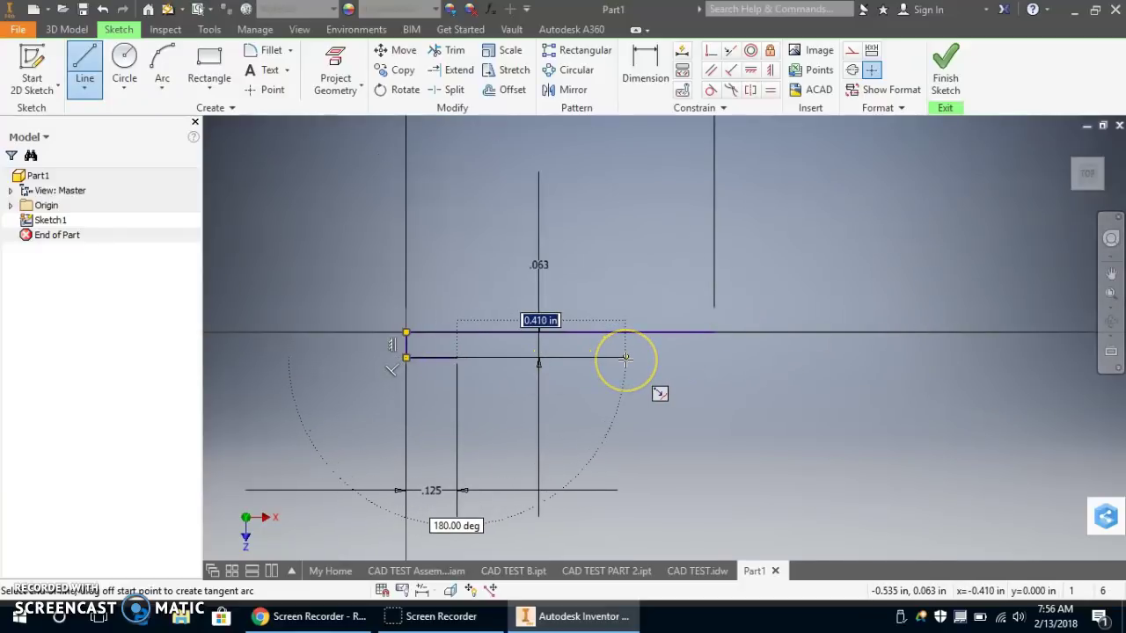
type(".1875")
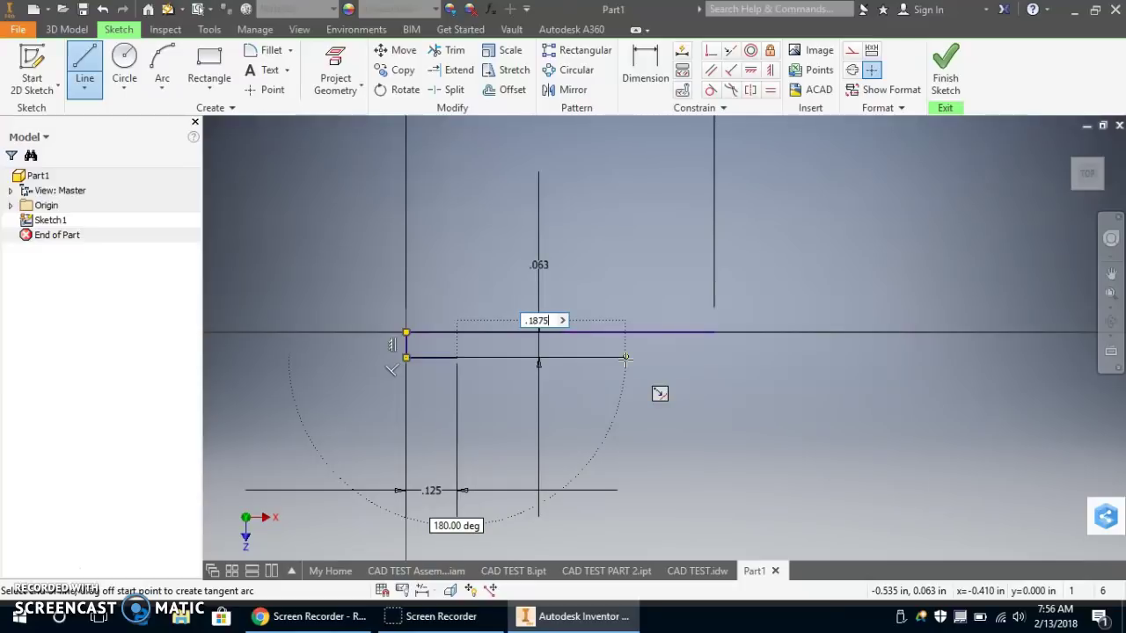
key("Return")
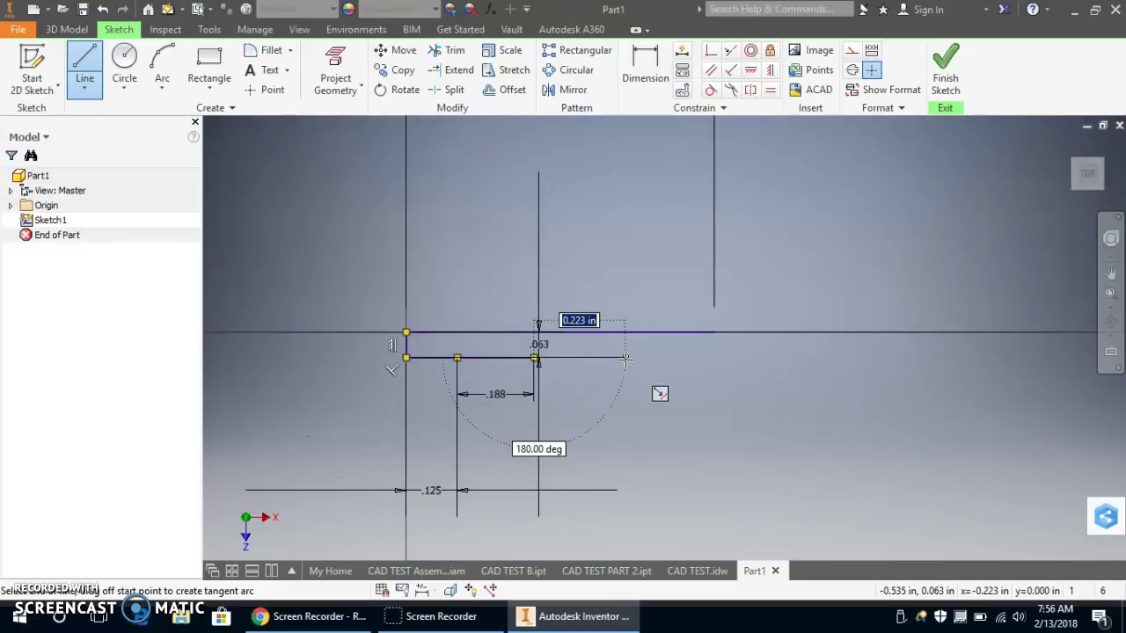
left_click_drag(624, 358, 636, 356)
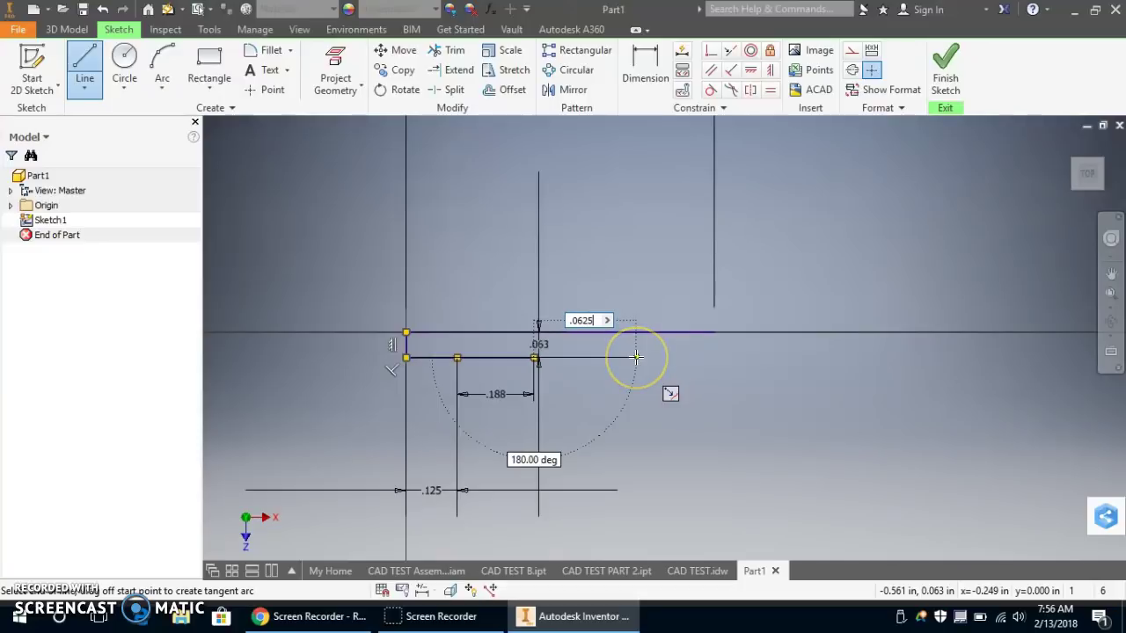
key("Return")
- Draw the slot's vertical end 0.250 in down, then return left with segments 0.063 in and 0.1875 in long
left_click_drag(560, 358, 562, 454)
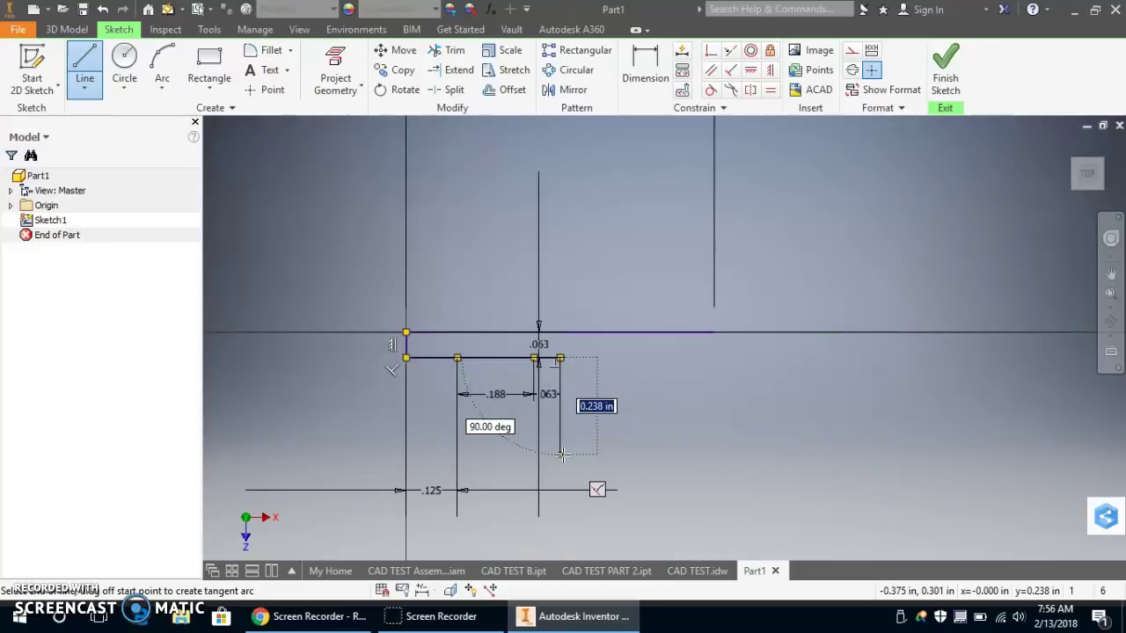
left_click_drag(563, 454, 478, 459)
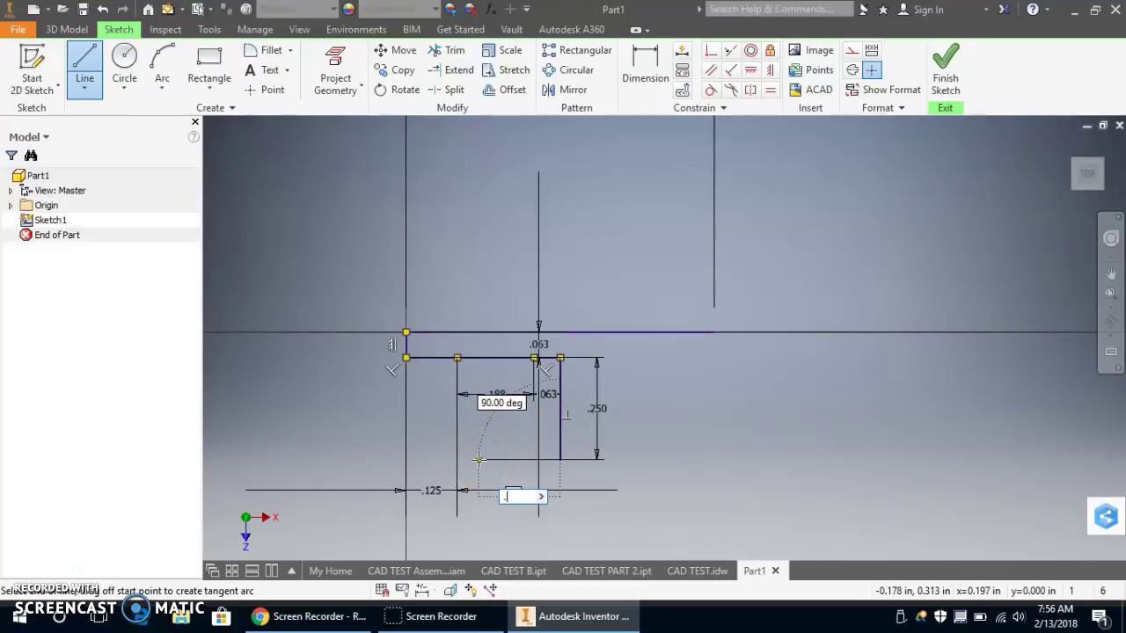
left_click_drag(478, 459, 349, 460)
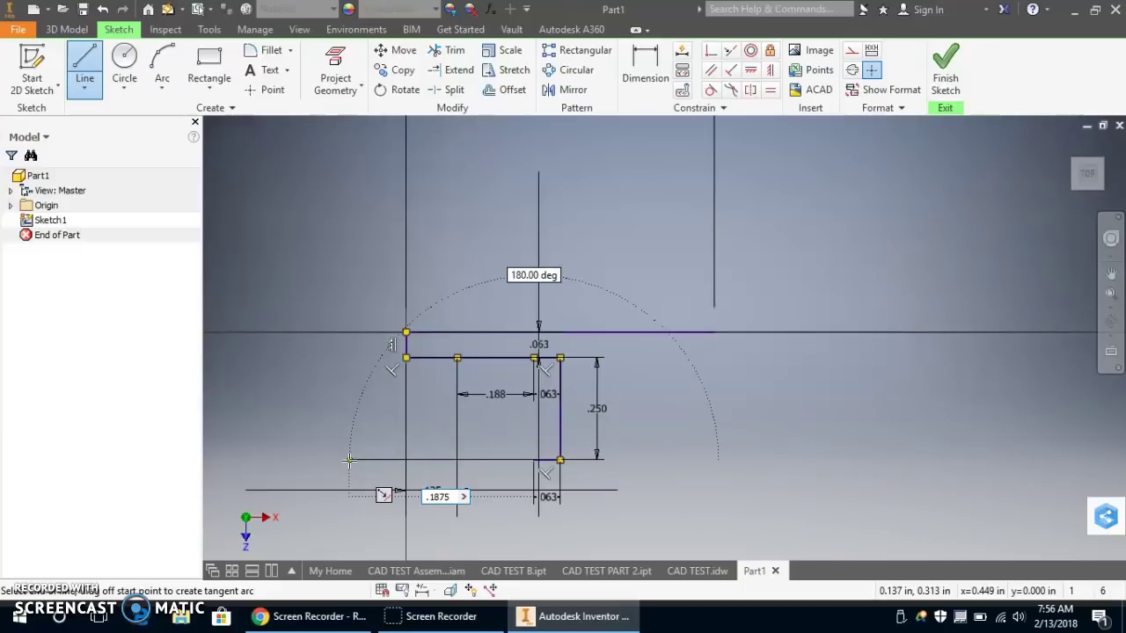
left_click_drag(349, 460, 349, 460)
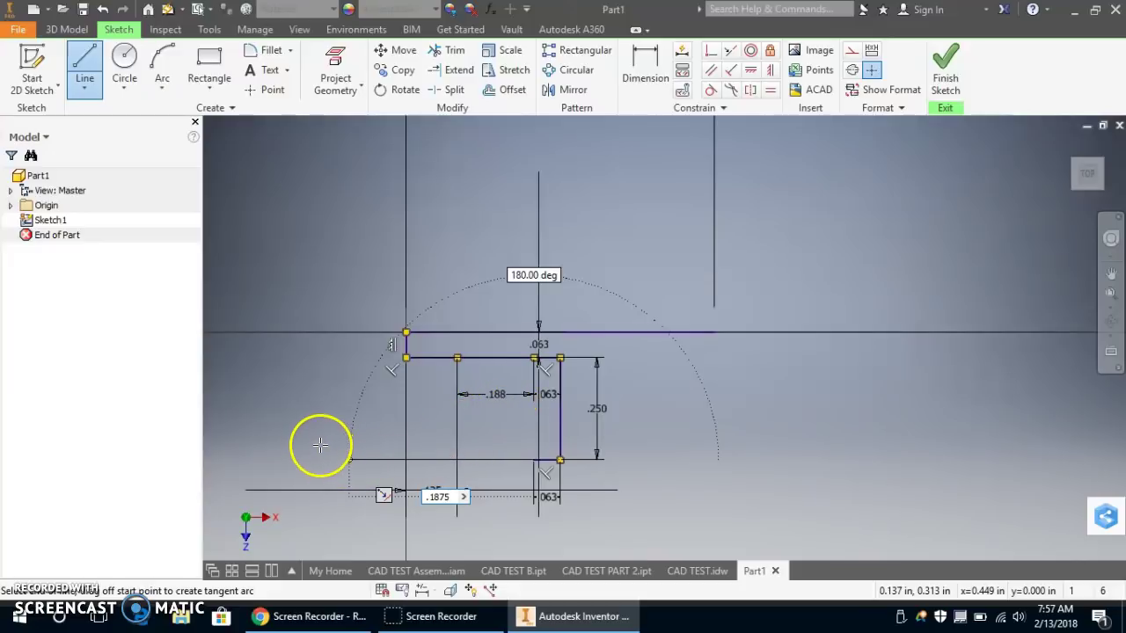
left_click(457, 459)
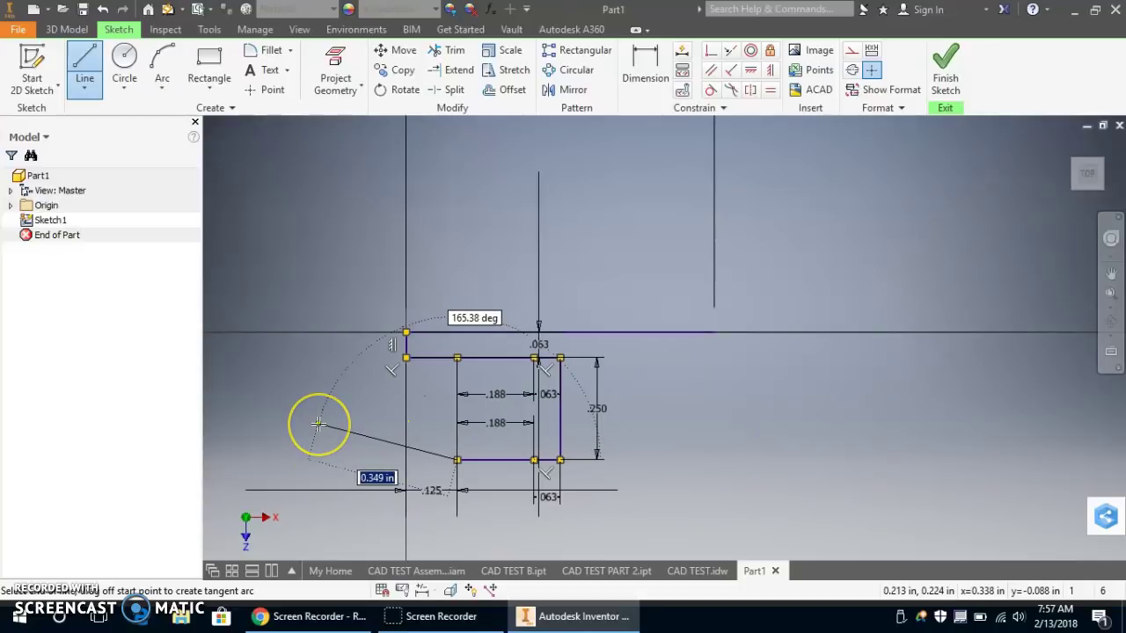
- Finish the slot's lower edge with a 0.125 in segment leftward and draw a 0.063 in line down from its end
left_click_drag(336, 437, 375, 461)
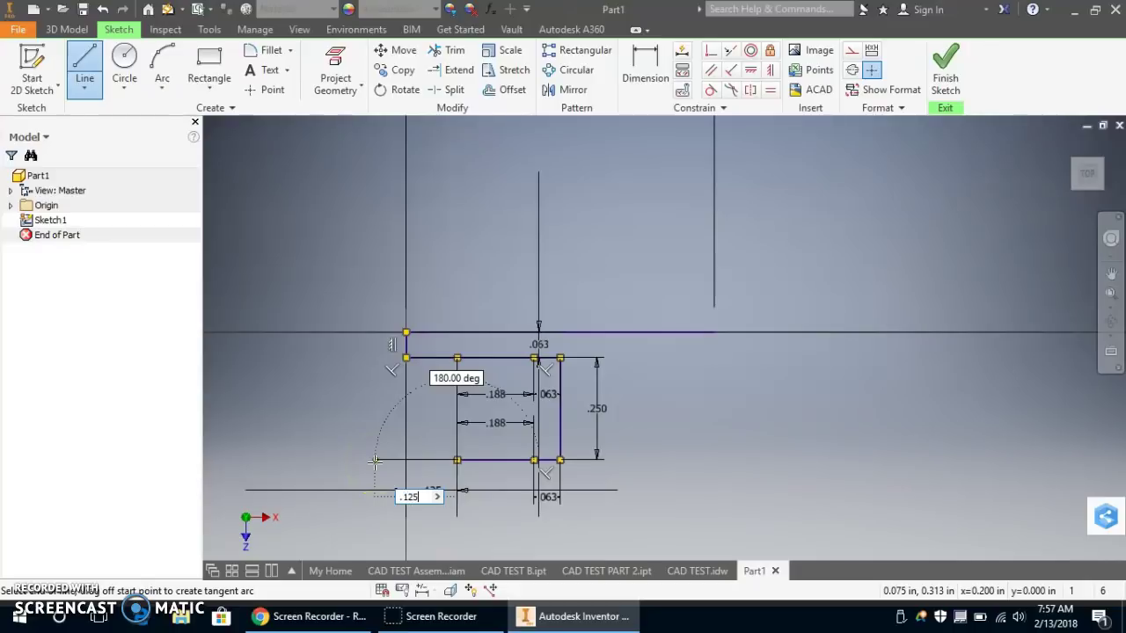
key("Return")
left_click_drag(396, 479, 406, 532)
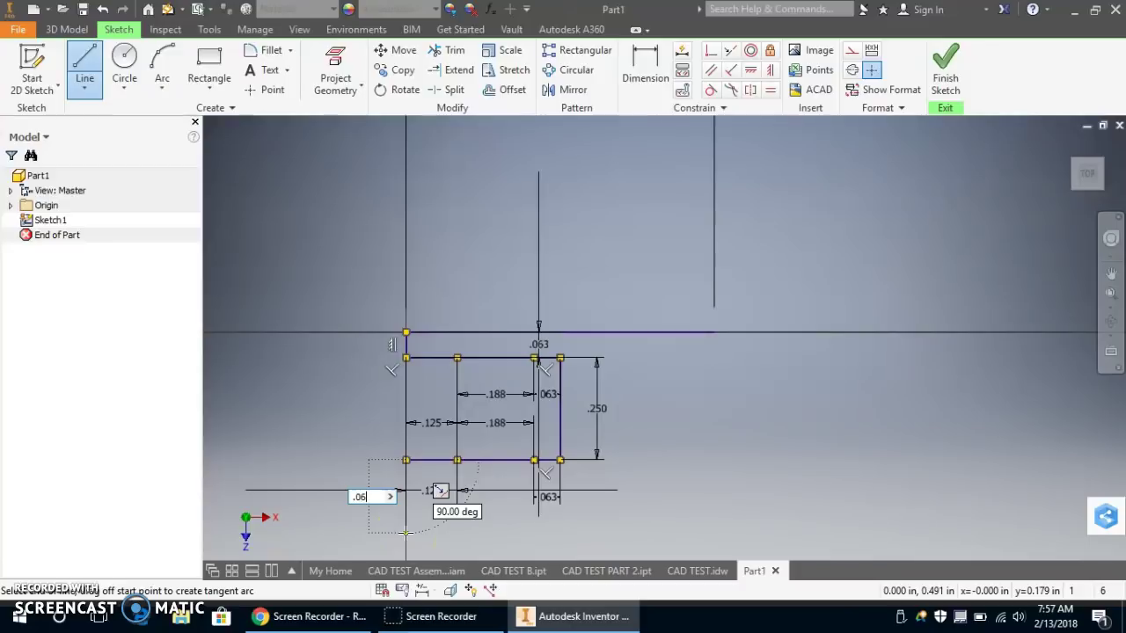
key("Return")
- Draw the profile's bottom edge as a 0.75 in horizontal line toward the right and end the line chain
left_click_drag(407, 530, 754, 483)
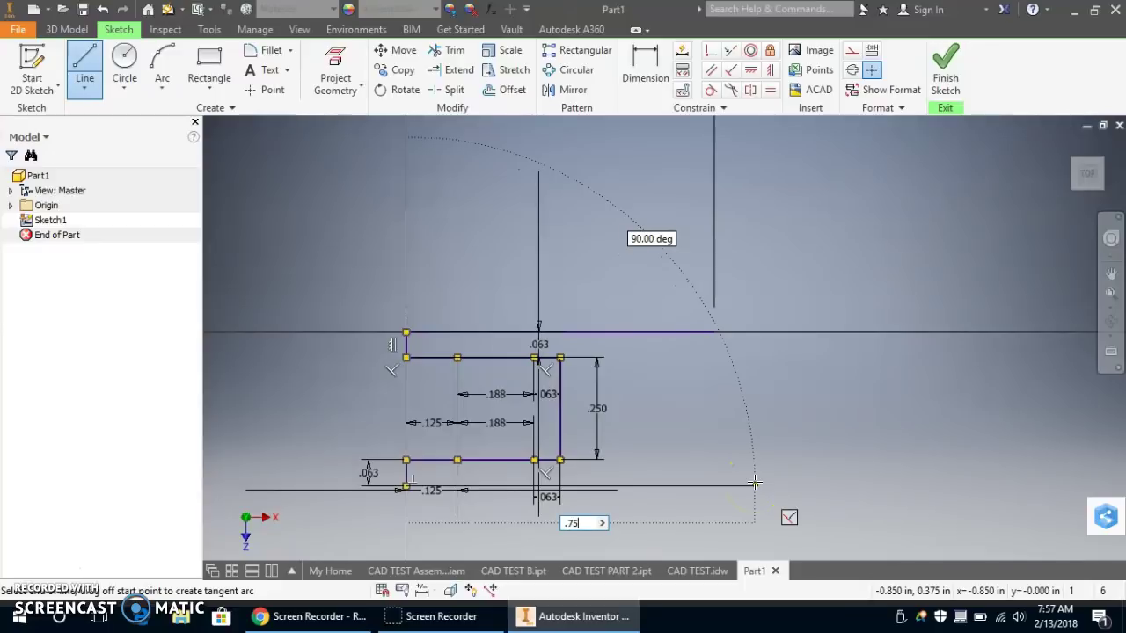
type(".75")
key("Return")
left_click_drag(753, 483, 809, 410)
key("Escape")
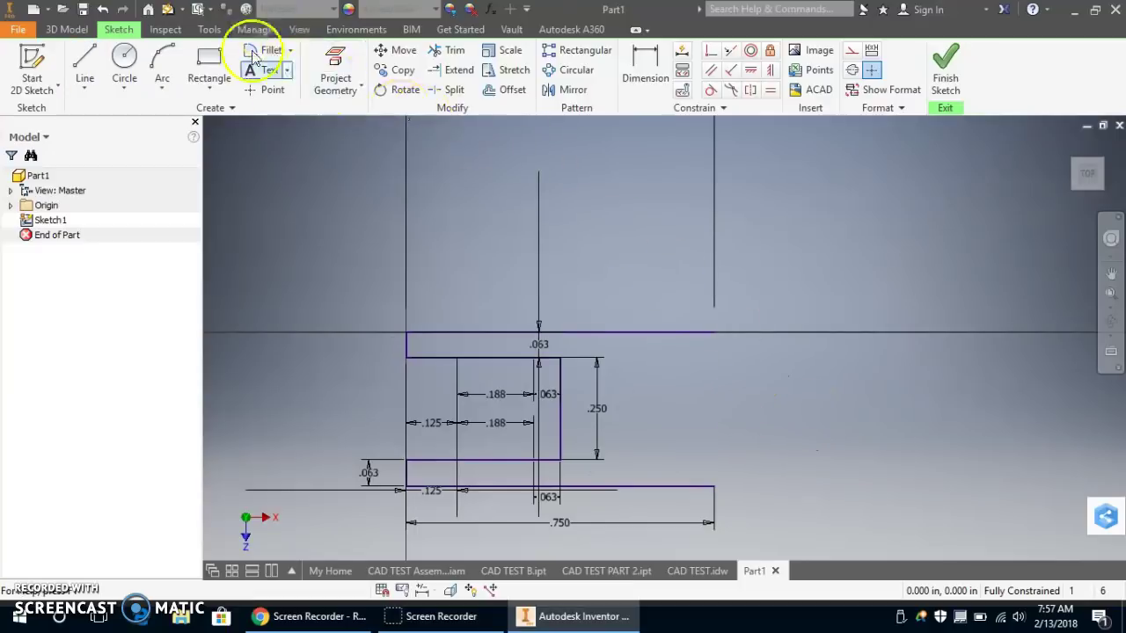
- Draw a circle centered midway between the right ends of the top and bottom edges, passing through the top edge's endpoint
left_click(125, 60)
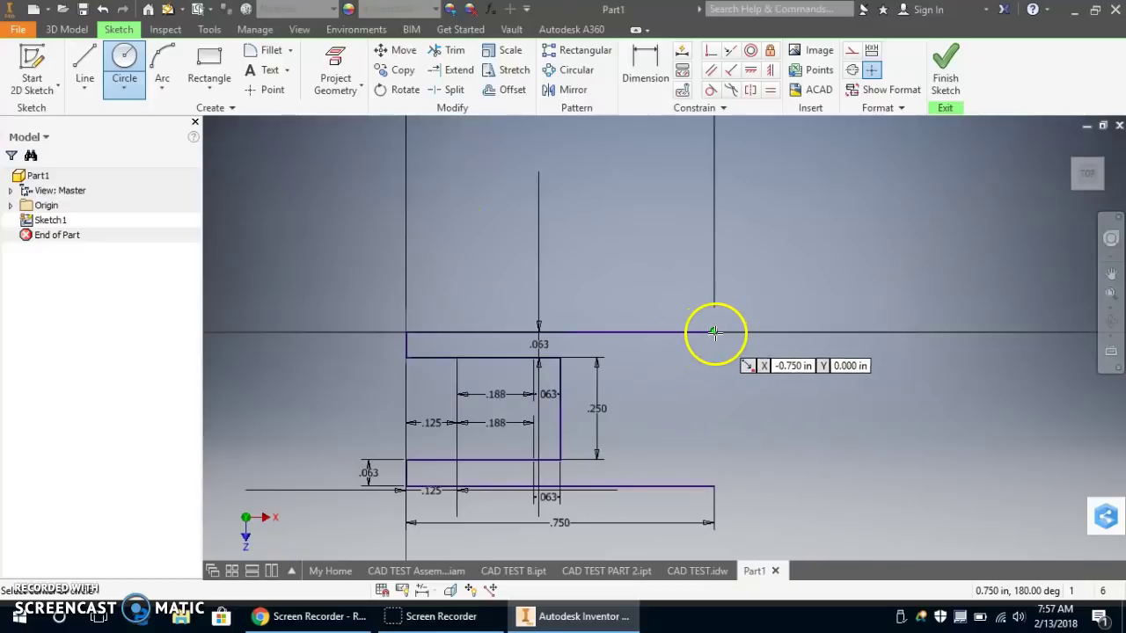
left_click(715, 408)
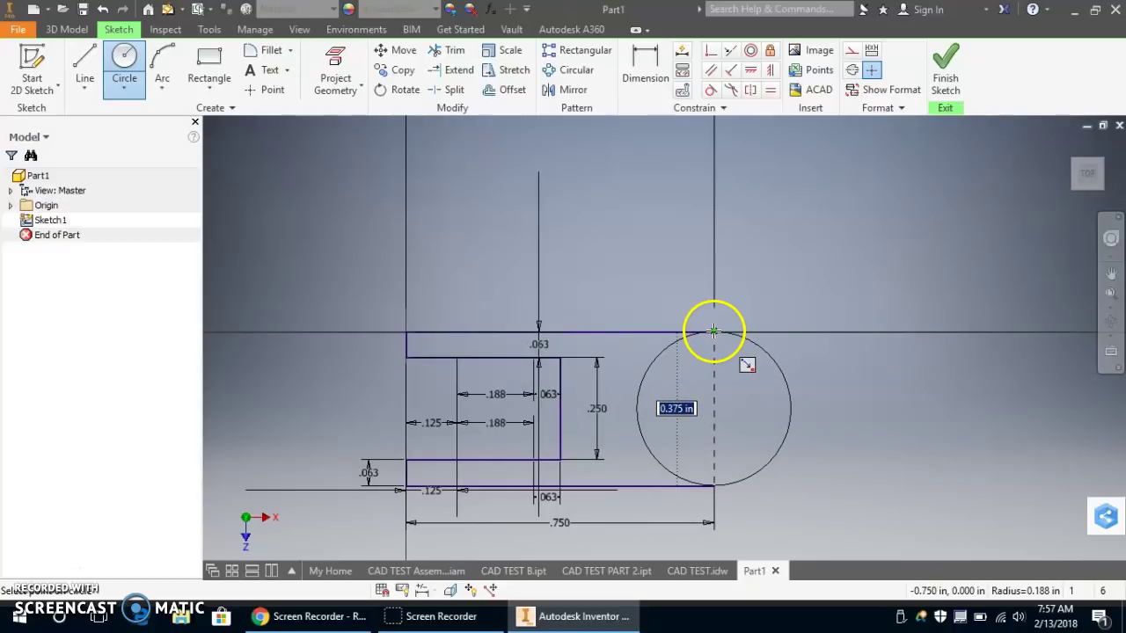
left_click(713, 331)
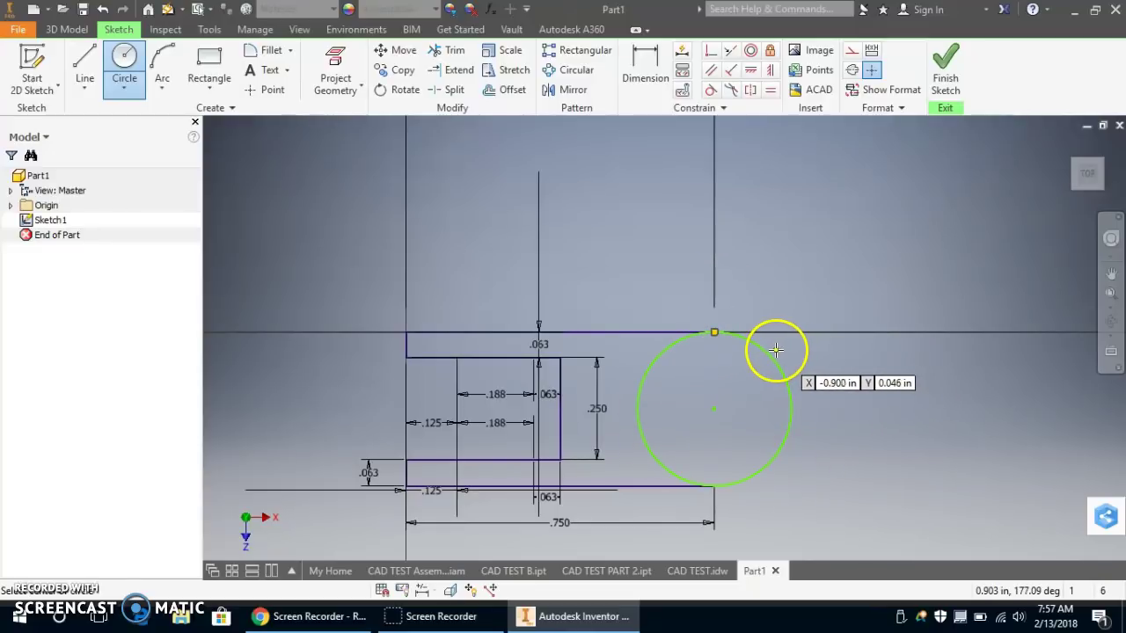
- Draw a concentric inner circle 0.250 in in diameter inside the large end circle
left_click(714, 406)
left_click_drag(731, 385, 722, 370)
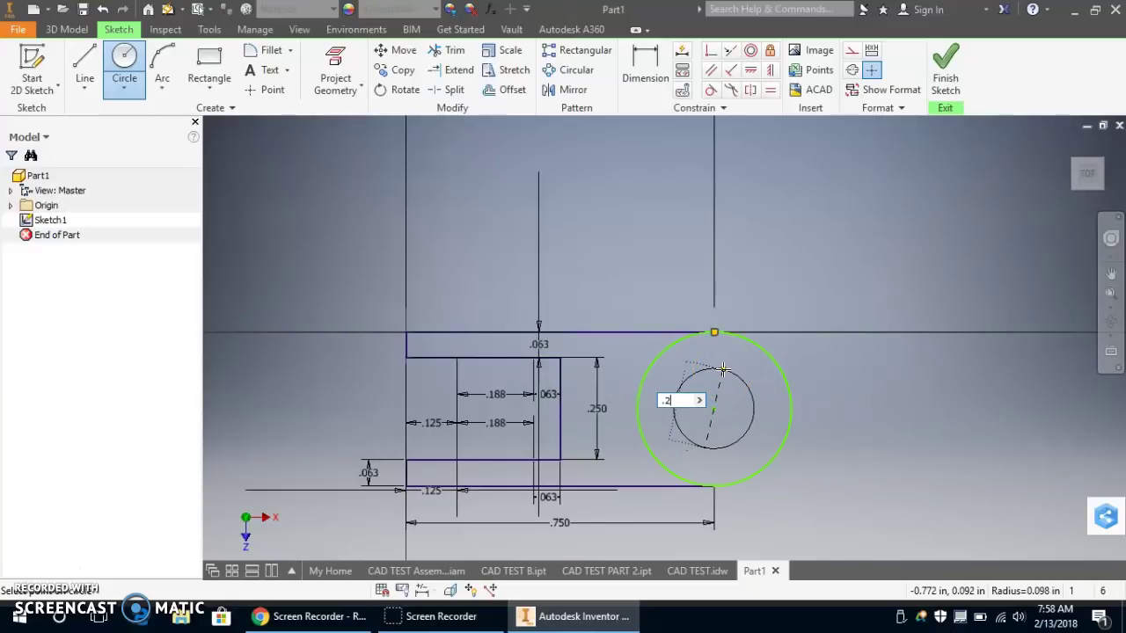
key("Return")
mouse_move(722, 368)
left_mouse_down()
mouse_move(729, 378)
mouse_move(872, 358)
mouse_move(821, 346)
left_mouse_up()
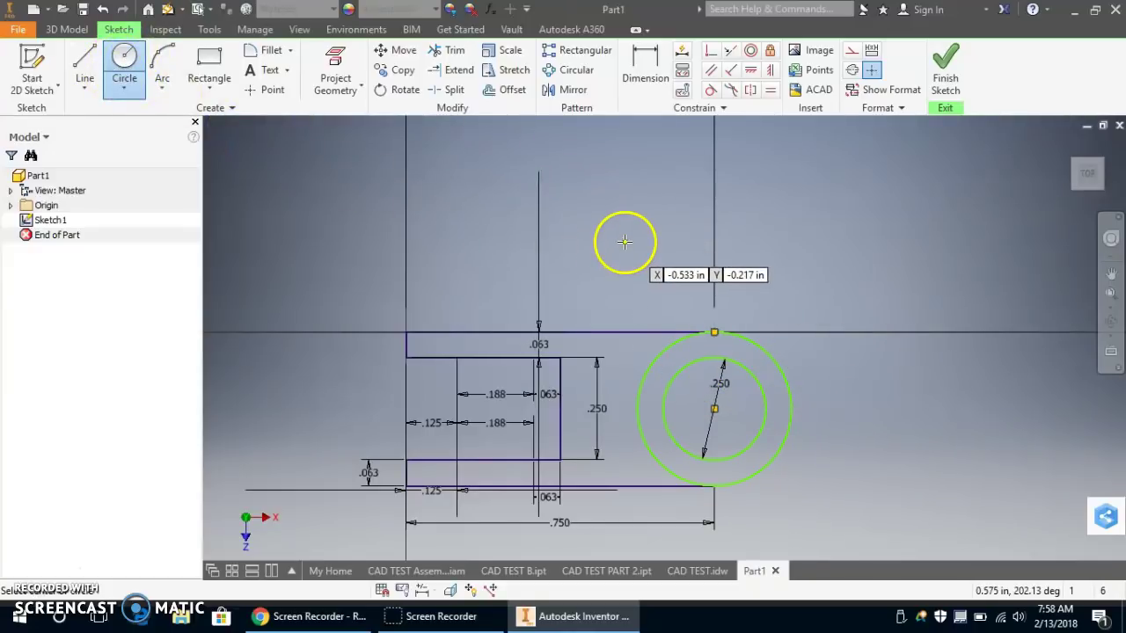
key("Escape")
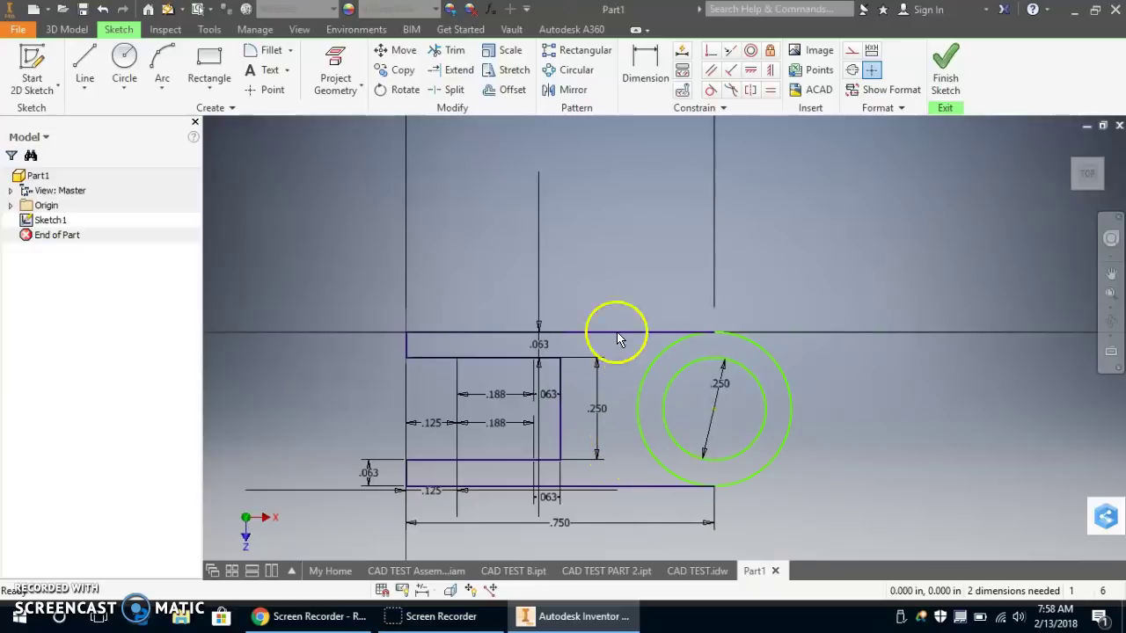
- Draw a three-sided pocket about 0.16 in by 0.21 in between the slot and the outer circle, ending both horizontal lines on the circle
left_click(85, 63)
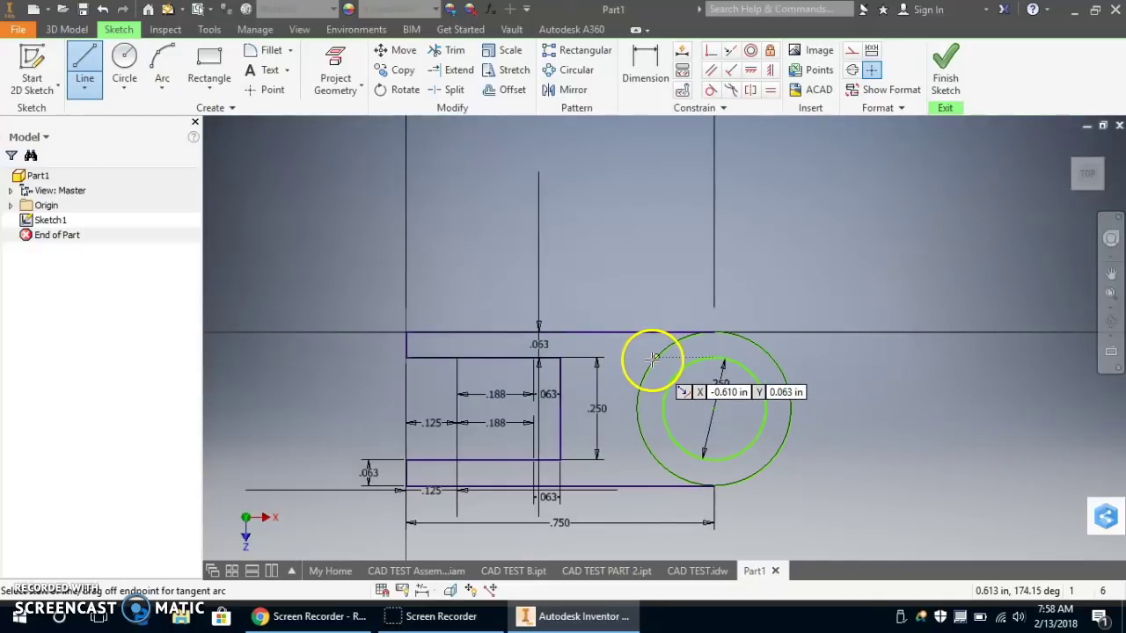
left_click_drag(675, 358, 648, 364)
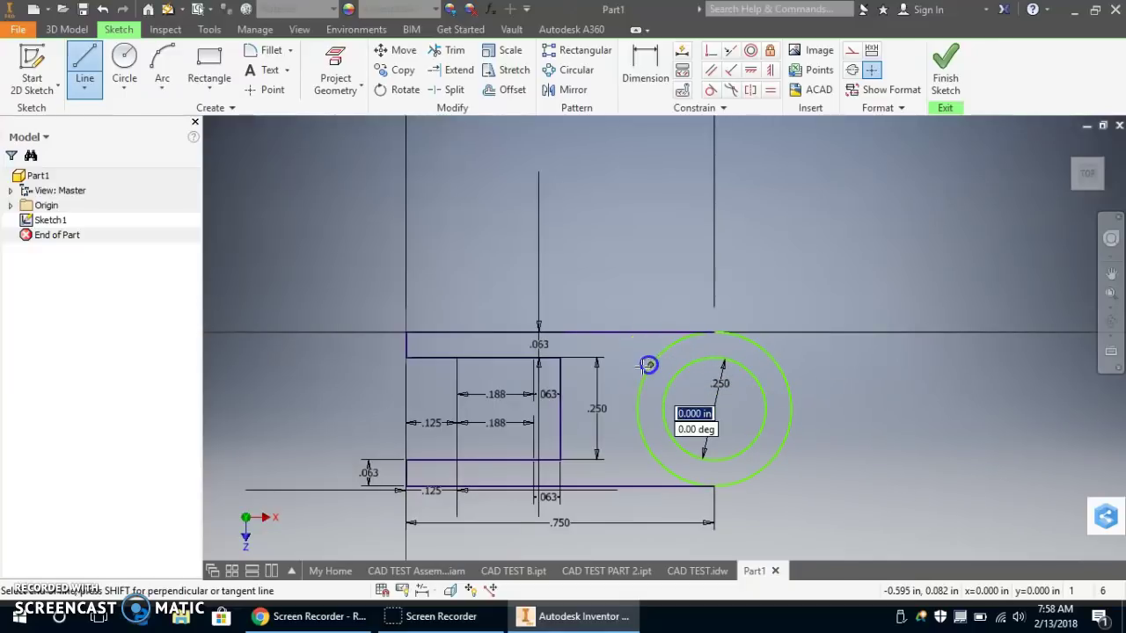
left_click(585, 366)
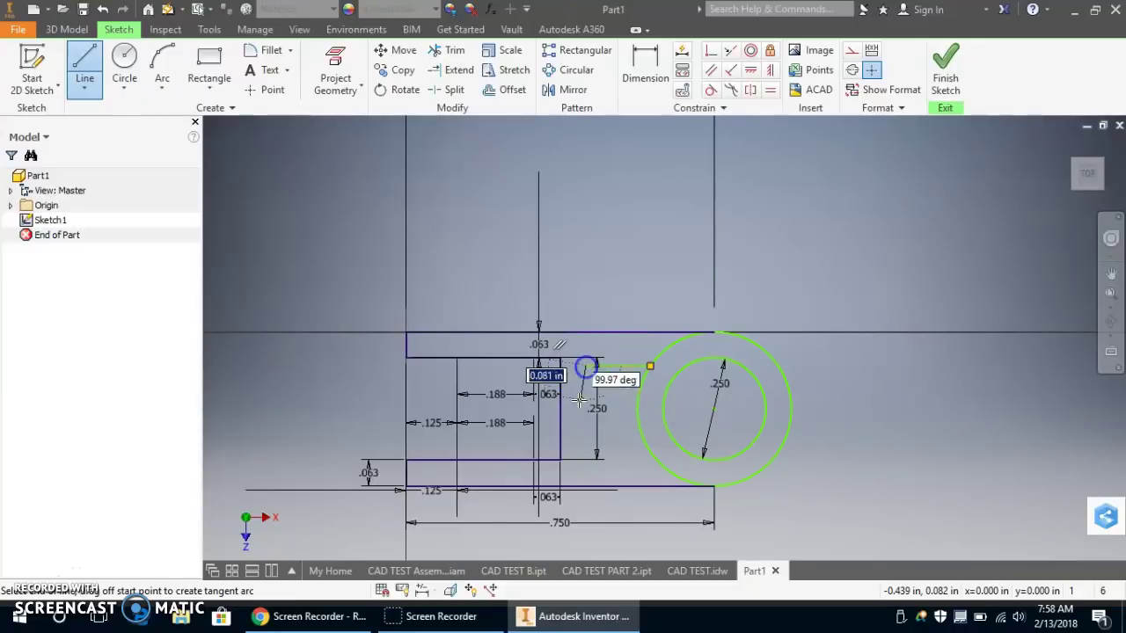
left_click(586, 454)
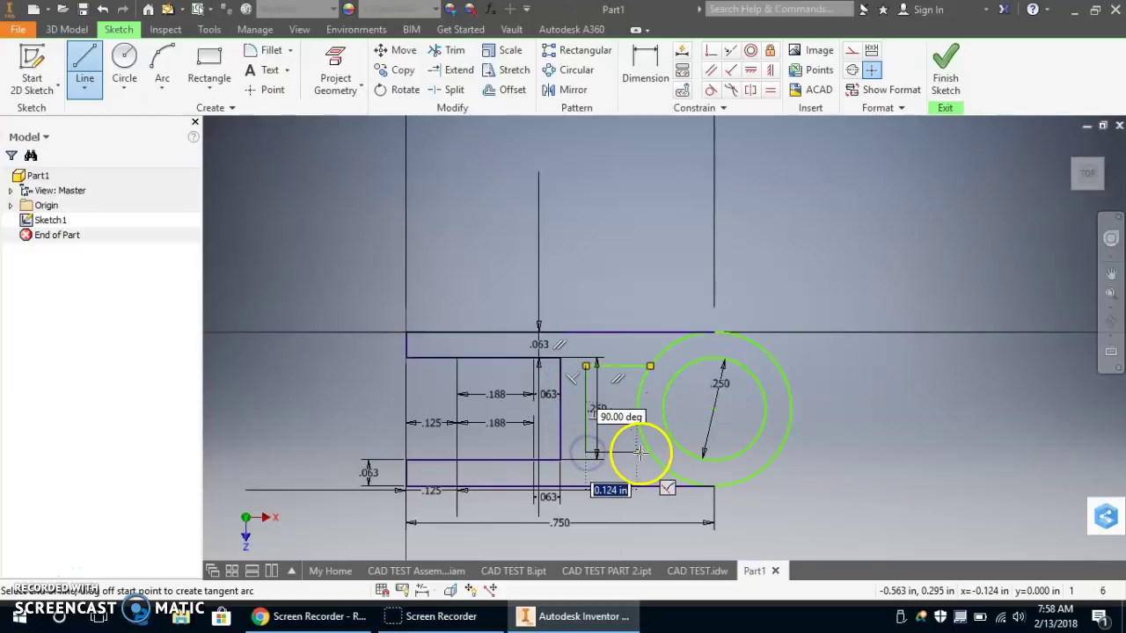
left_click(649, 453)
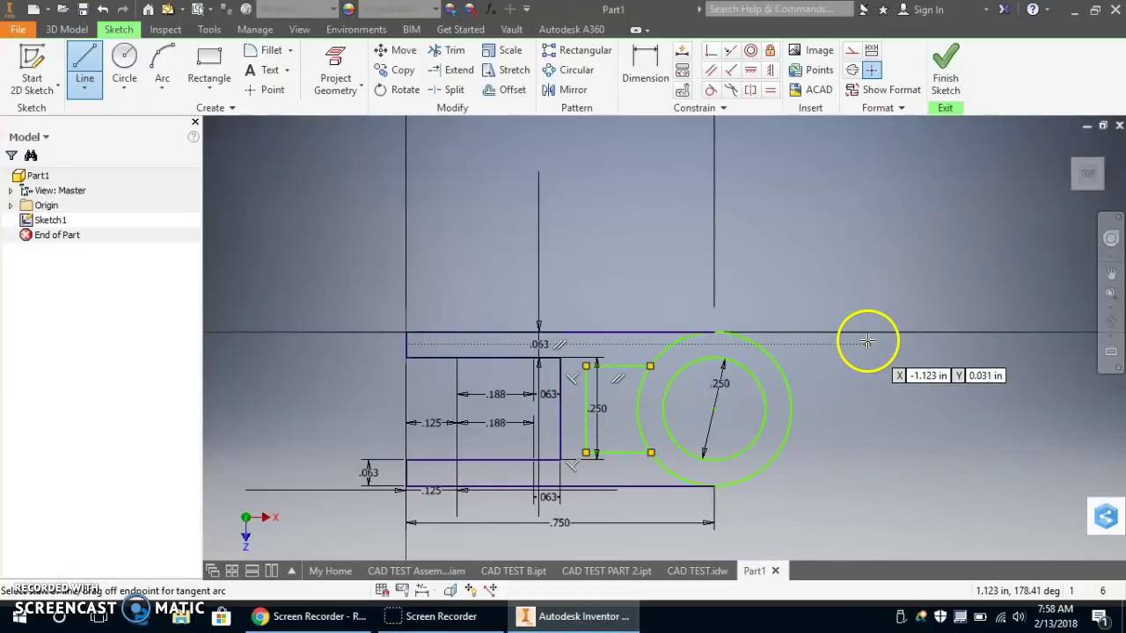
key("Escape")
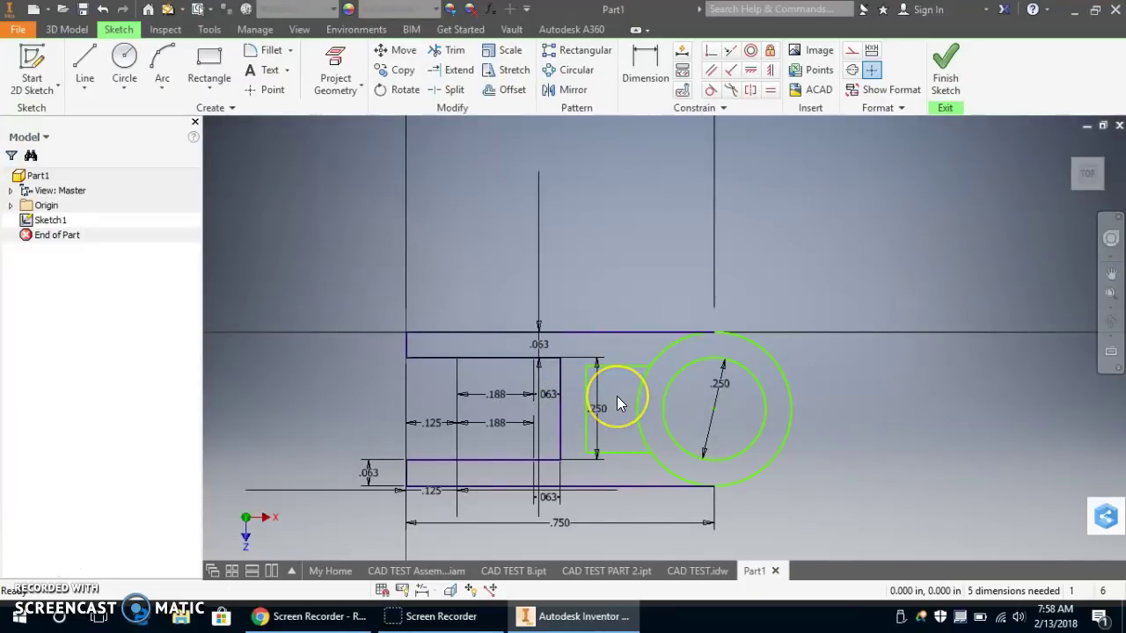
- Trim the outer circle's two left arc pieces between the pocket lines and the profile's top and bottom edges
left_click_drag(639, 398, 647, 450)
left_click(448, 50)
left_click(670, 348)
left_click(665, 472)
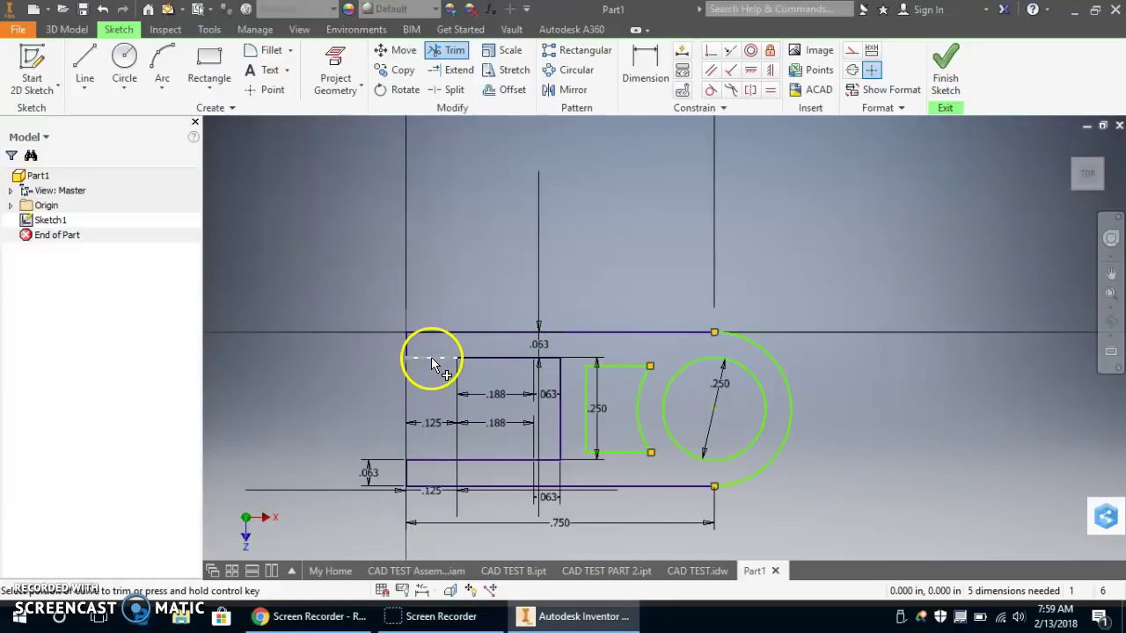
- Make the pocket's upper and lower lines collinear with the slot's upper and lower edges
left_click(731, 53)
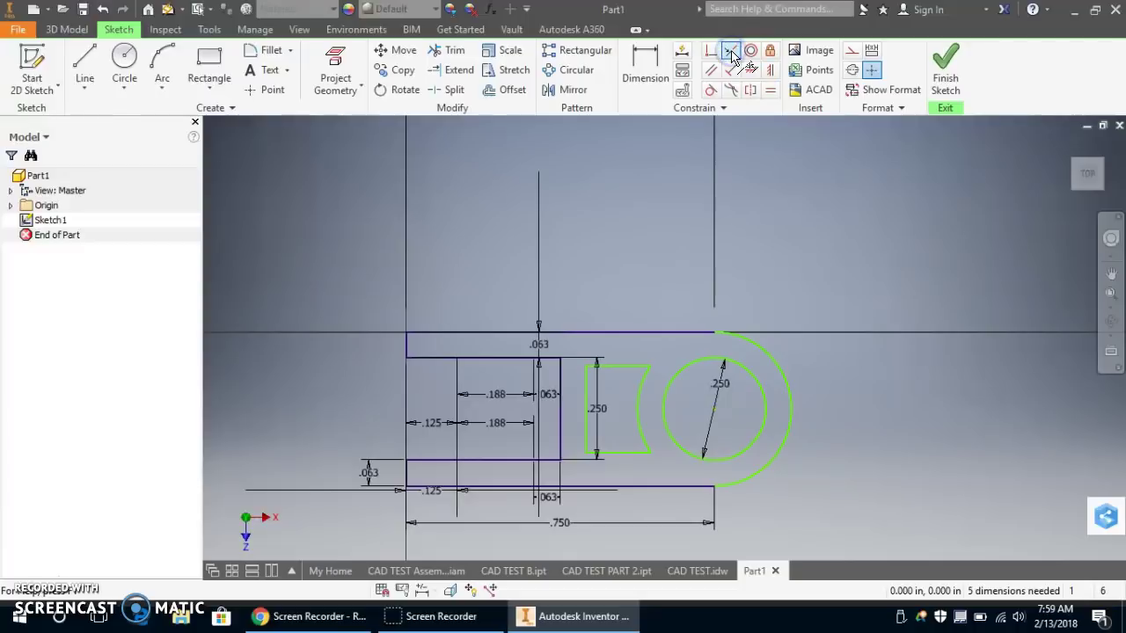
left_click(621, 367)
left_click(550, 358)
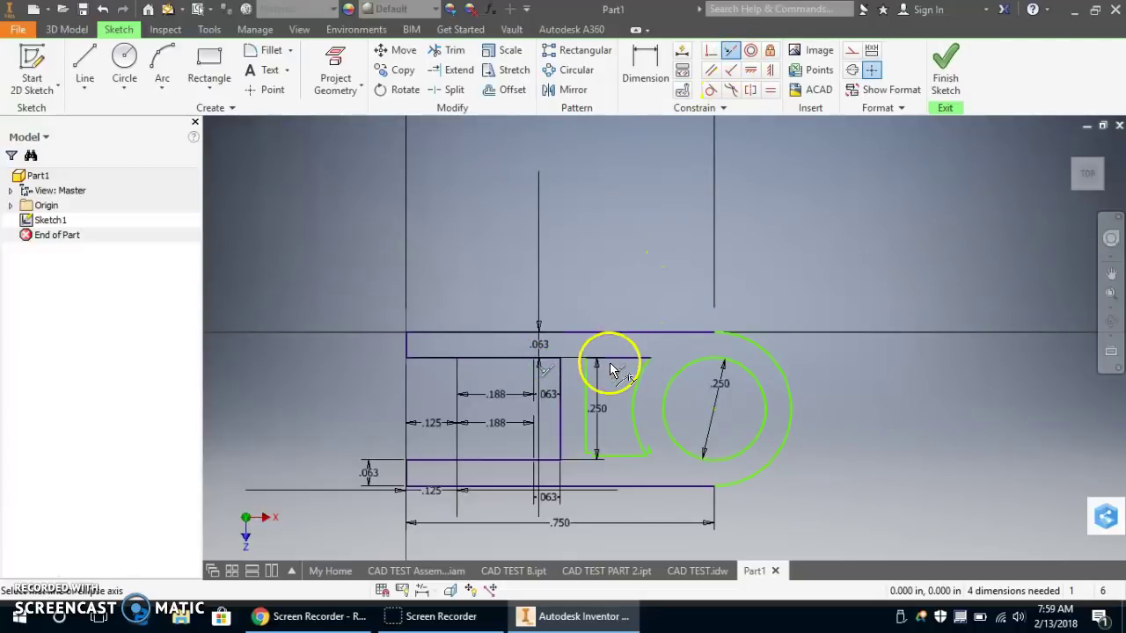
left_click(551, 460)
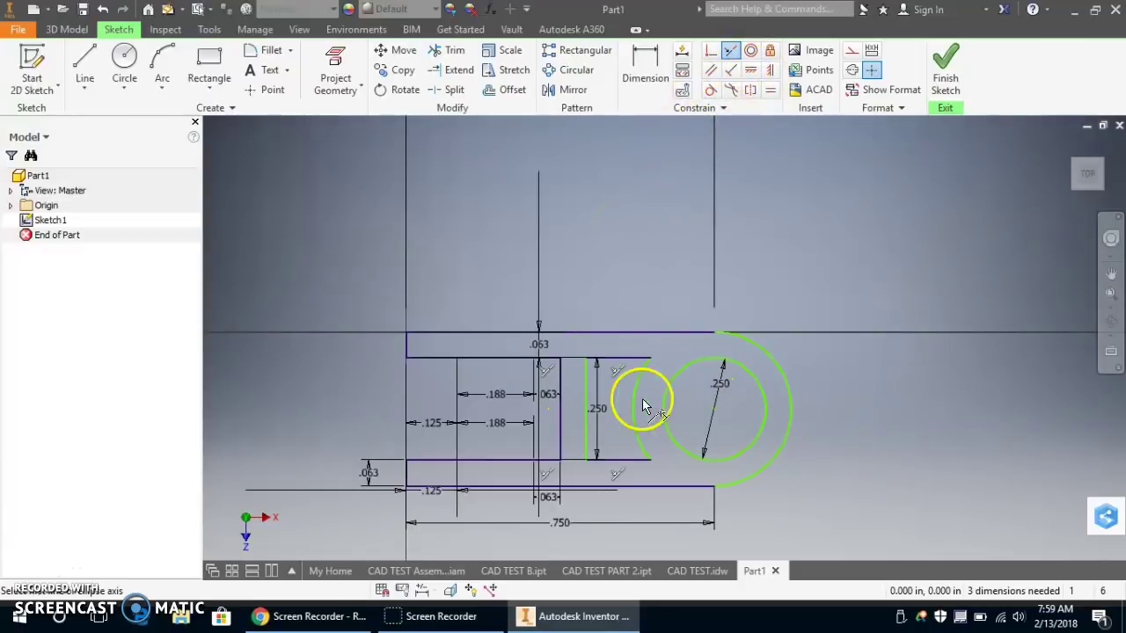
key("Escape")
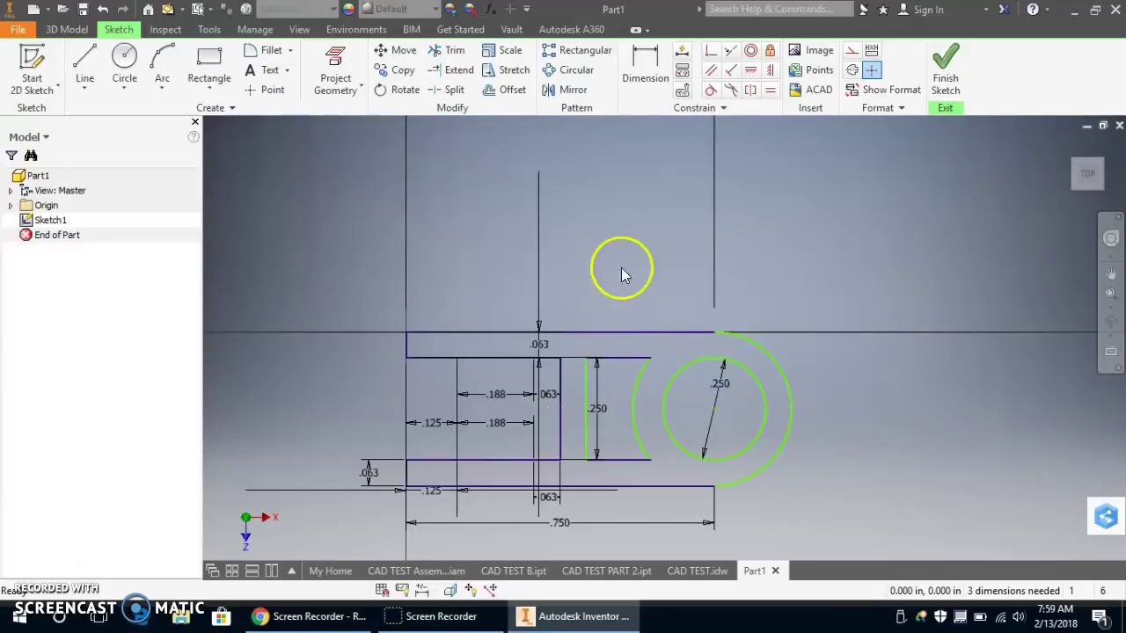
- Dimension the wall between the slot's closed end and the pocket's straight end as 0.0625 in
left_click(642, 66)
left_click(560, 415)
left_click(587, 428)
left_click(598, 272)
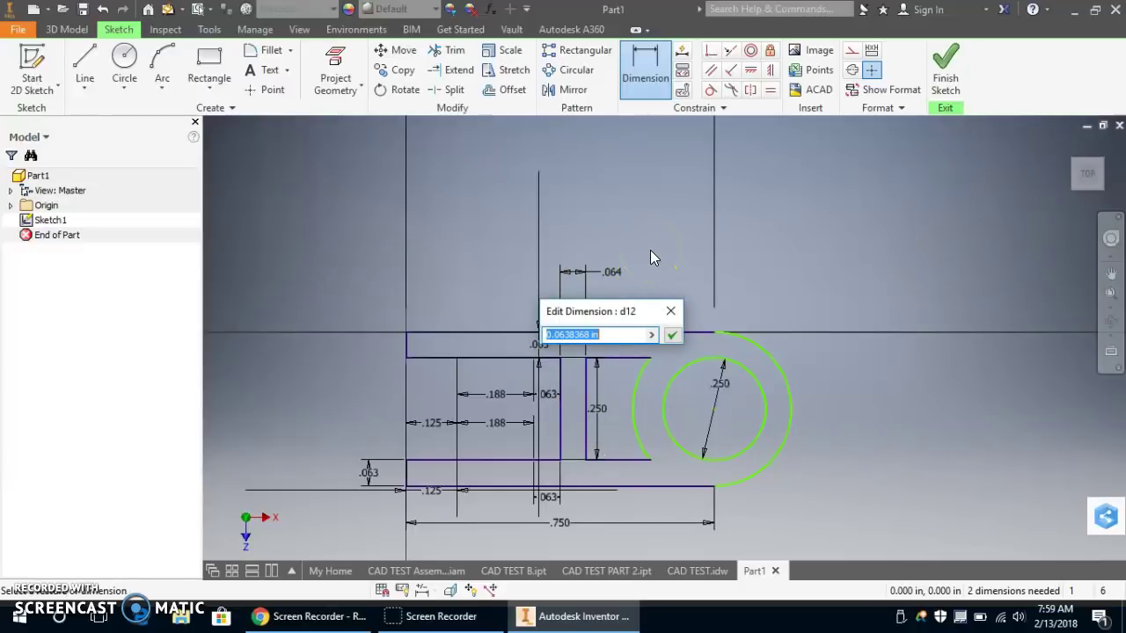
type(".0625")
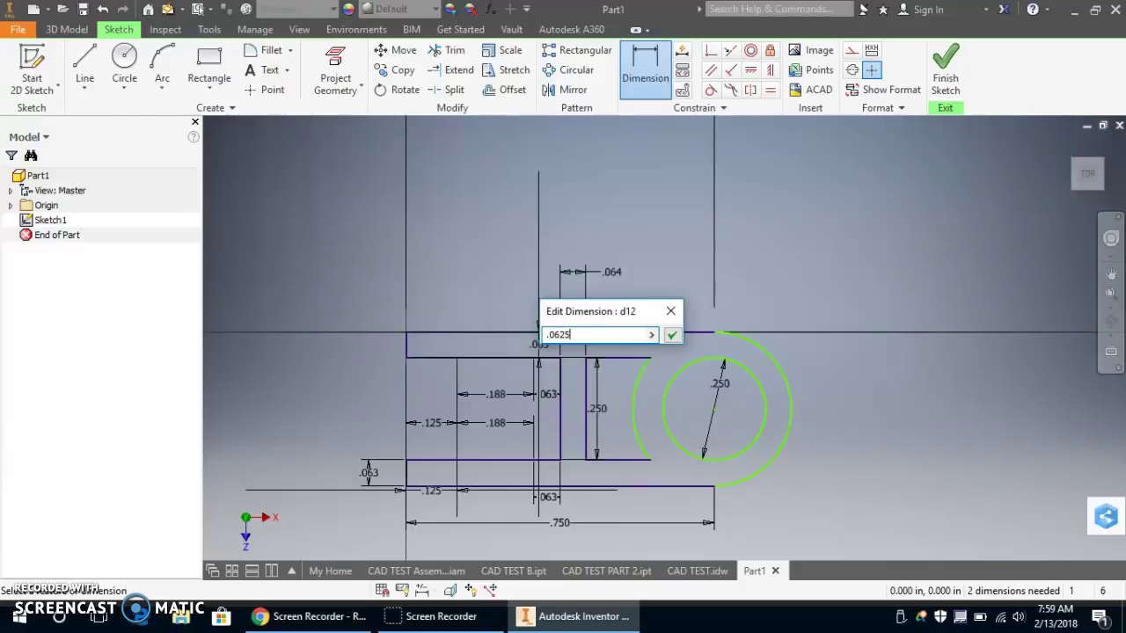
key("Return")
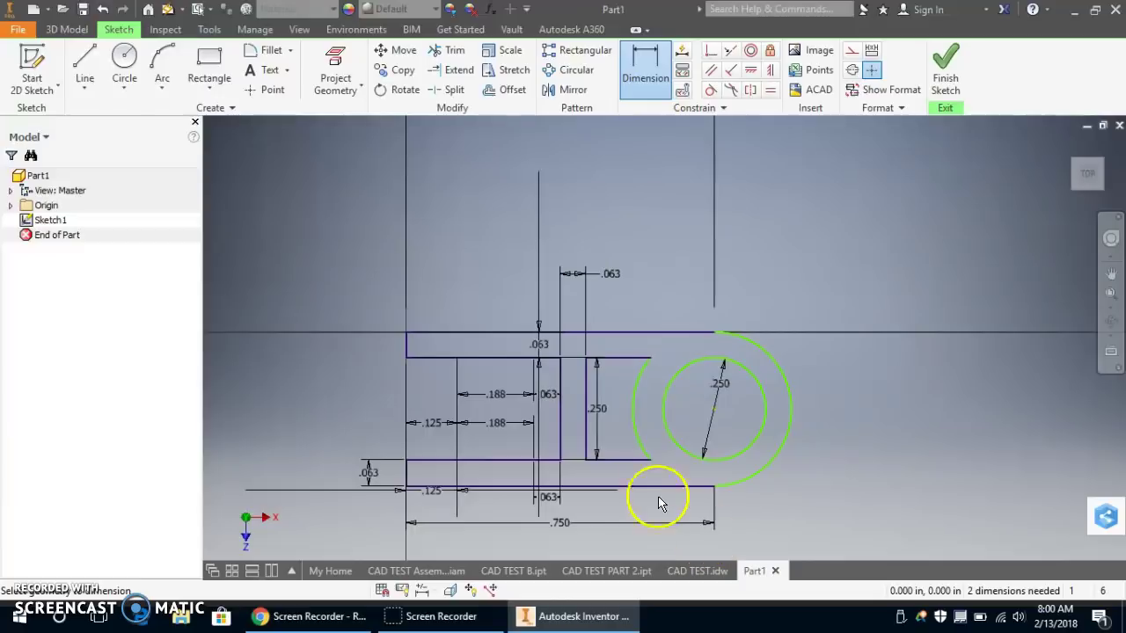
- Dimension the radius of the pocket's curved end as 0.375 in
left_click(639, 380)
left_click(654, 297)
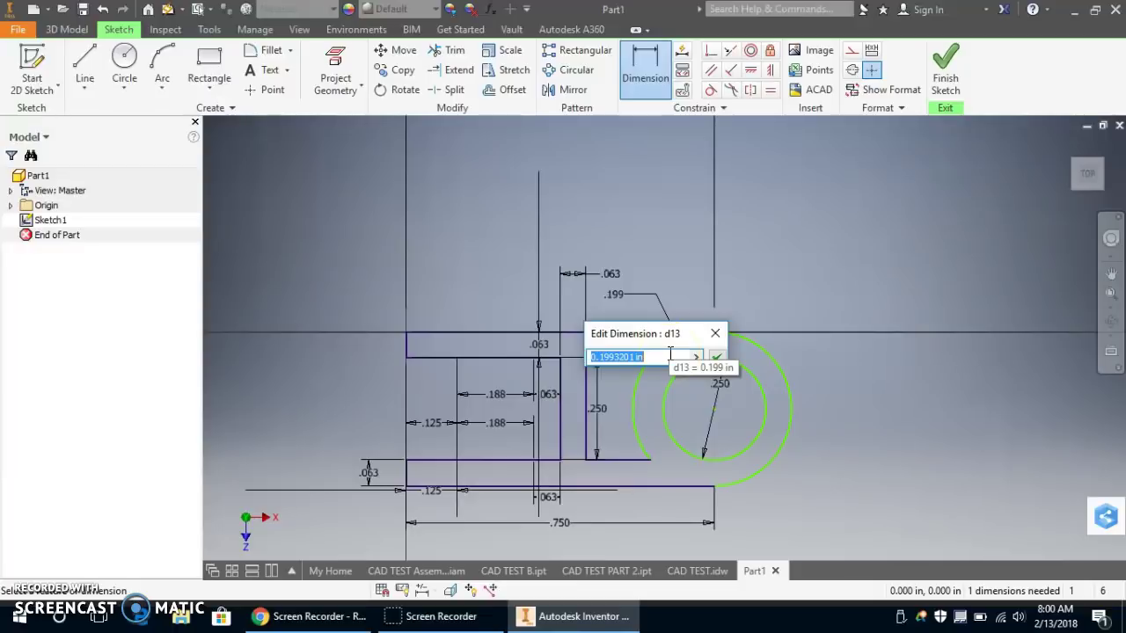
type("r")
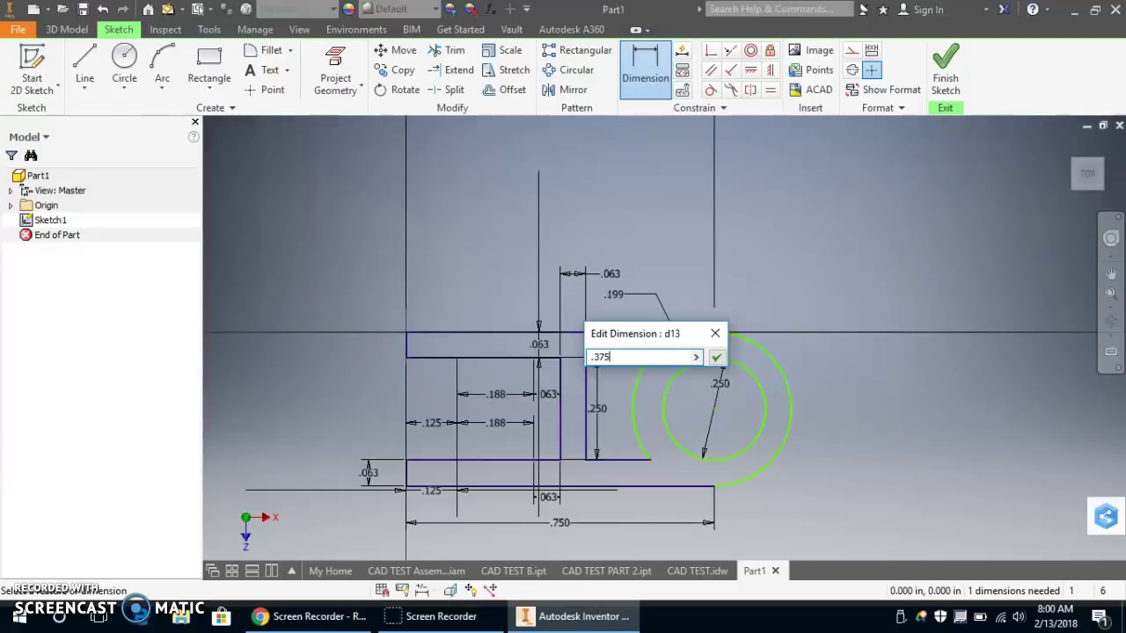
key("Return")
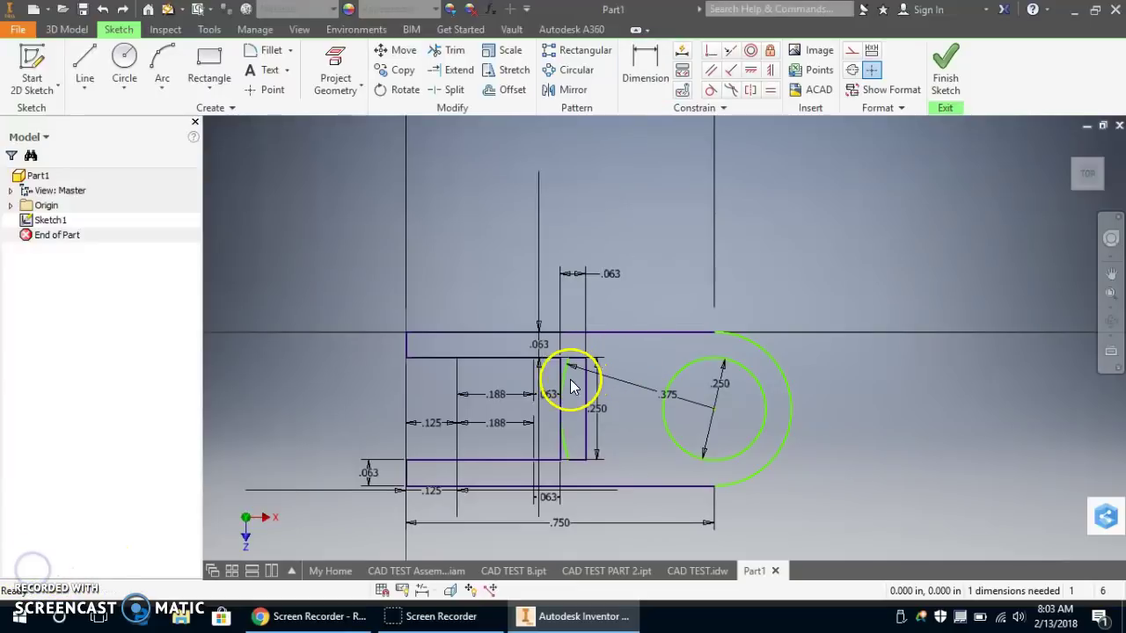
- Set the pocket arc's radius to 0.1875 in
left_click(565, 374)
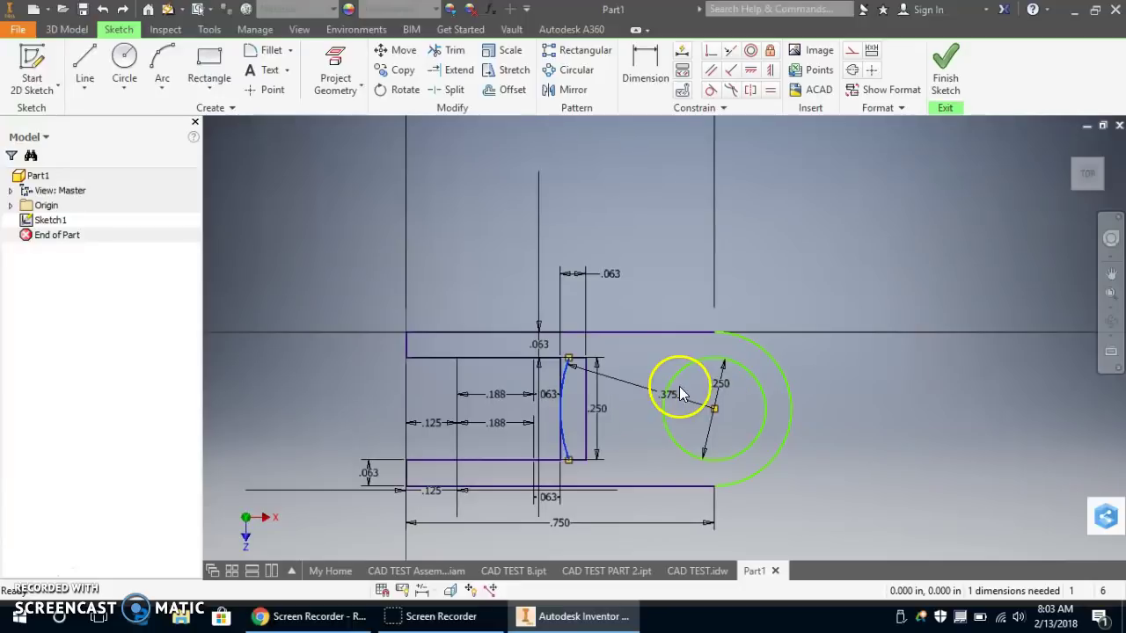
double_click(675, 398)
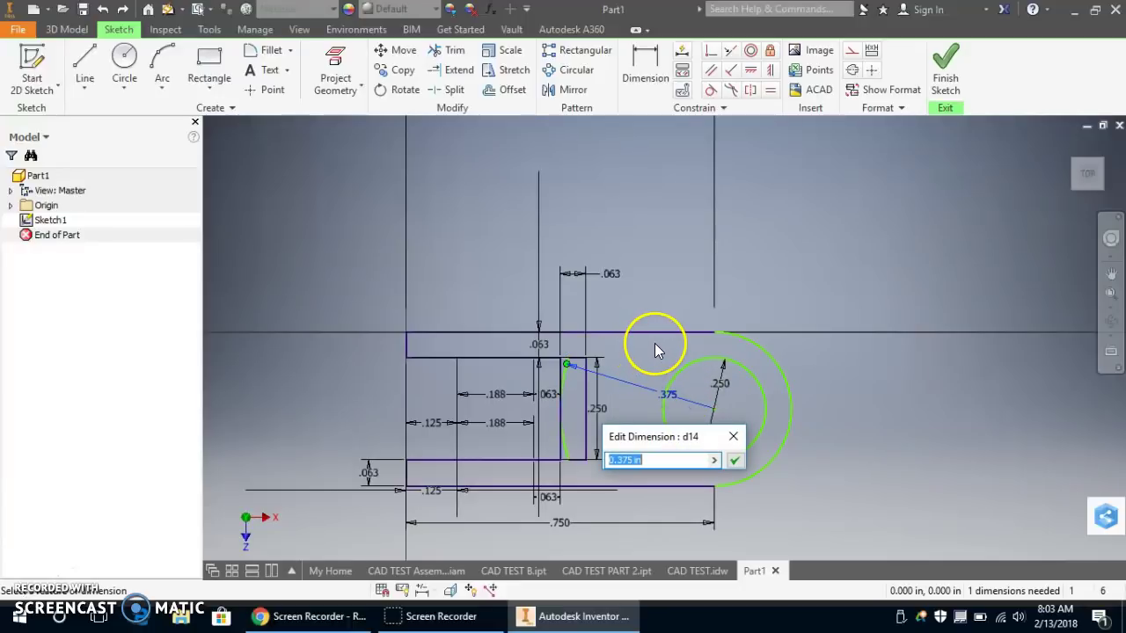
type(".1875")
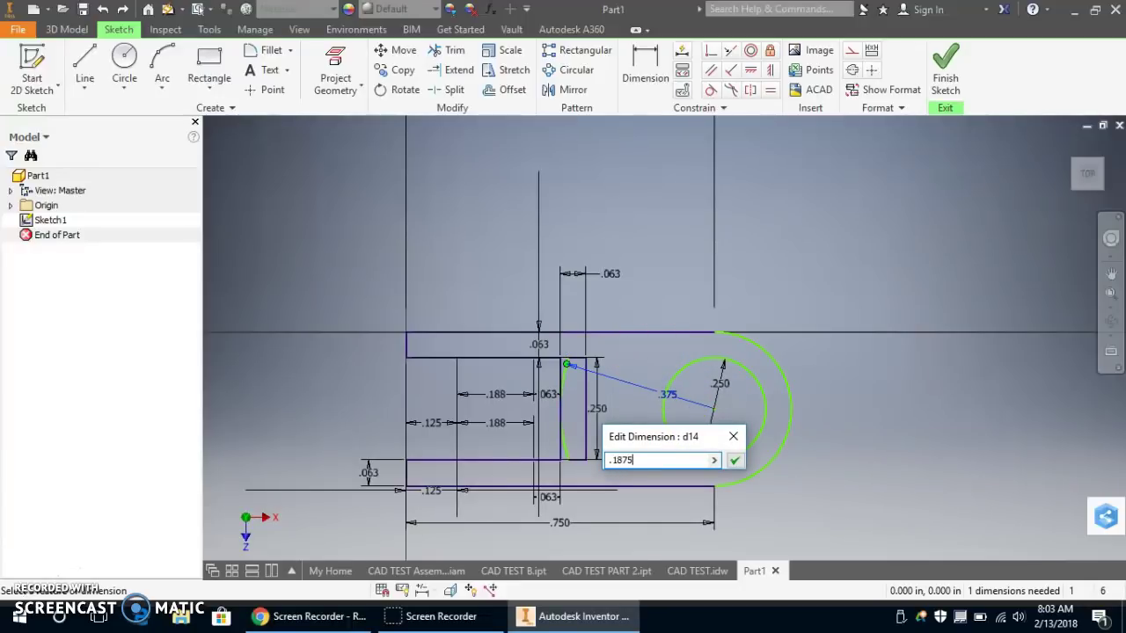
key("Return")
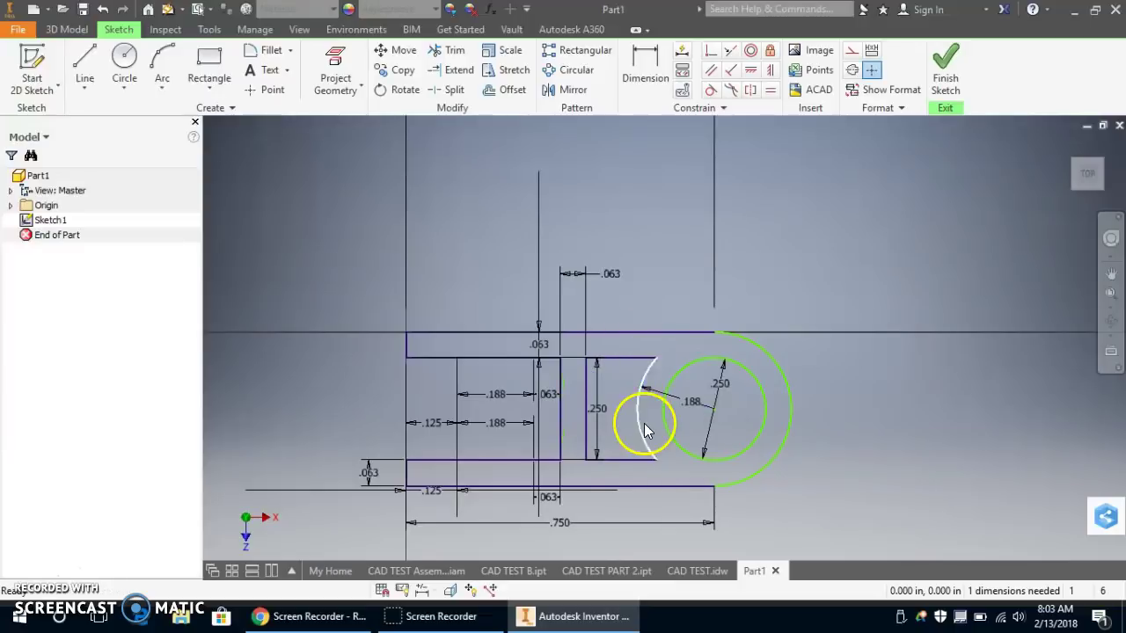
- Test the freedom of the pocket arc and outer end arc, and constrain the two arcs to equal radii
left_click_drag(646, 427, 697, 373)
left_click_drag(812, 380, 773, 385)
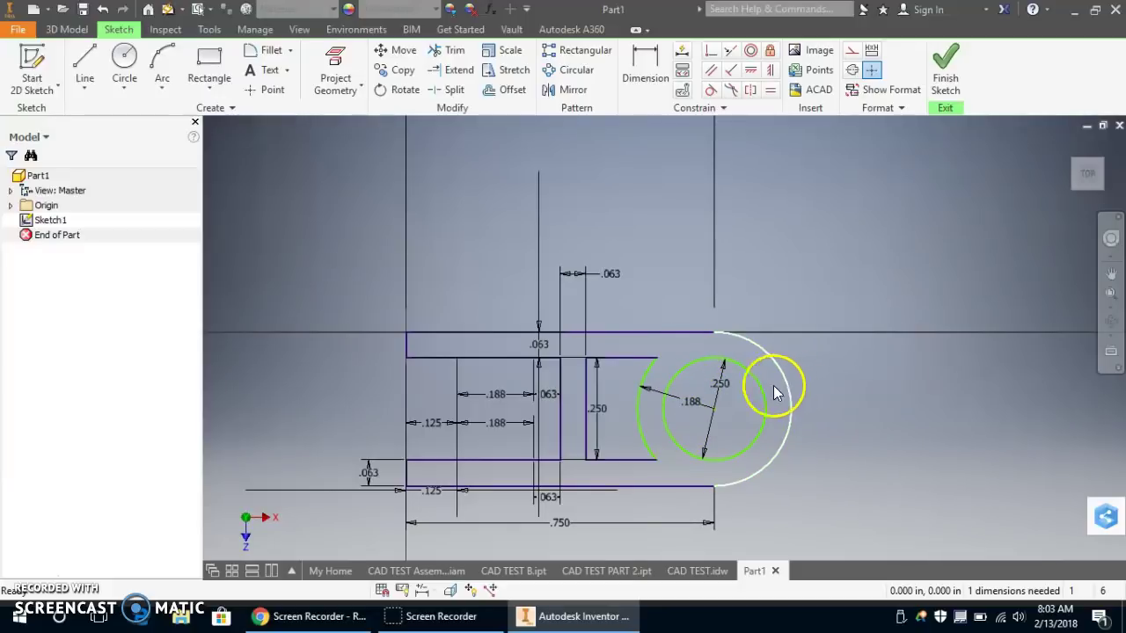
left_click_drag(648, 375, 648, 374)
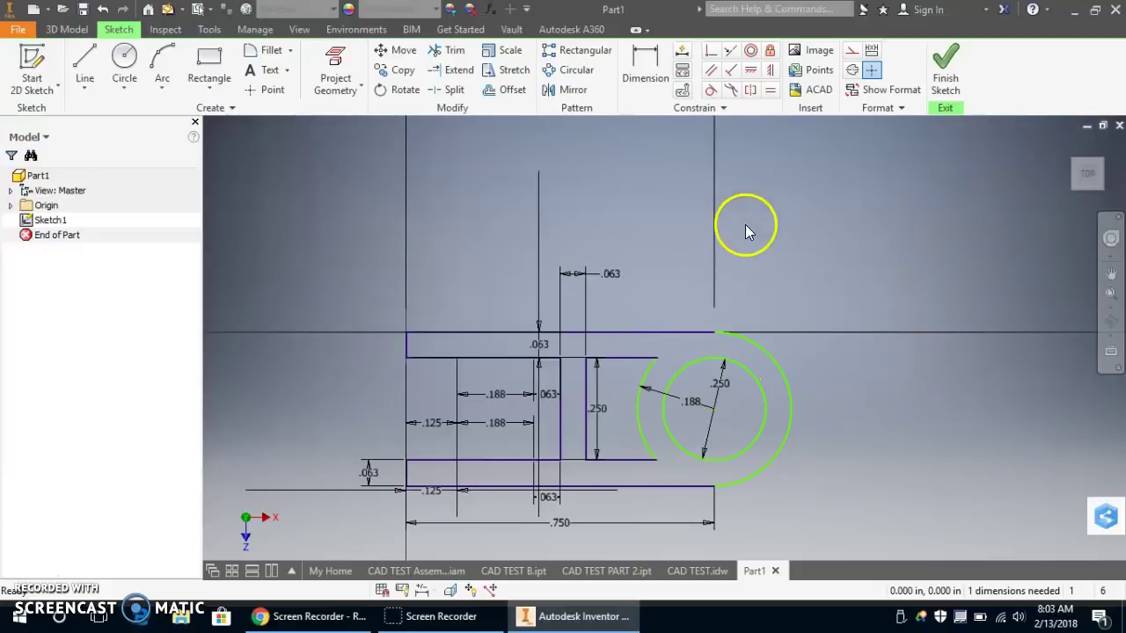
left_click(771, 92)
left_click(653, 376)
left_click(777, 369)
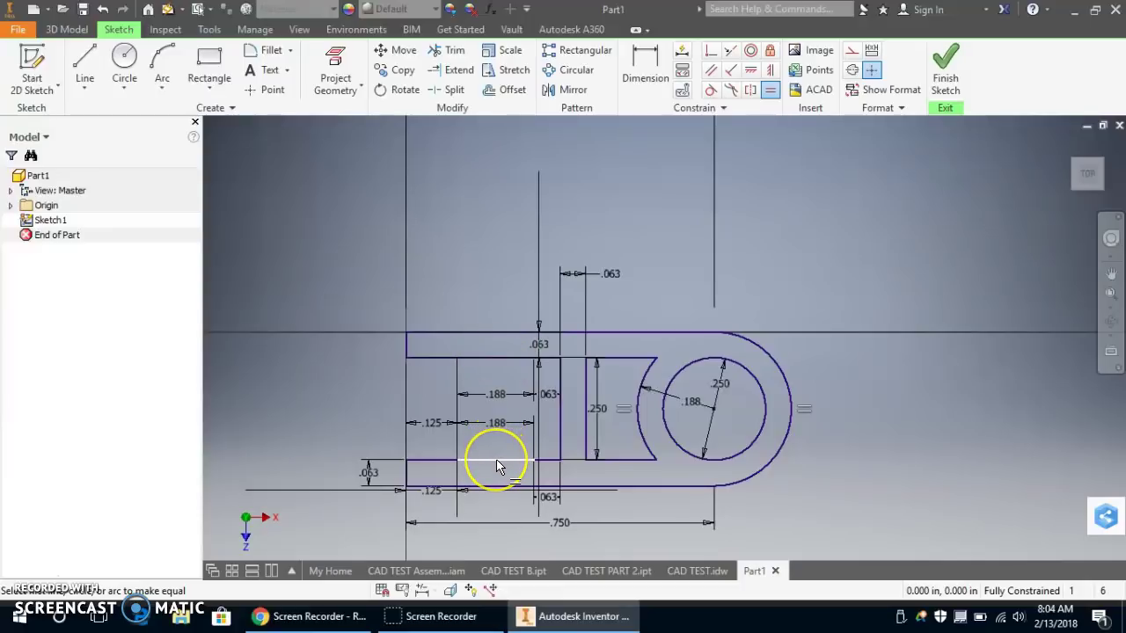
key("Escape")
- Move the upper edge's 0.063 in dimension outside the profile's open end and delete the middle segments of the slot's upper and lower edges
left_click_drag(538, 350, 362, 350)
left_click(495, 357)
left_click_drag(484, 371, 495, 452)
left_click(523, 394)
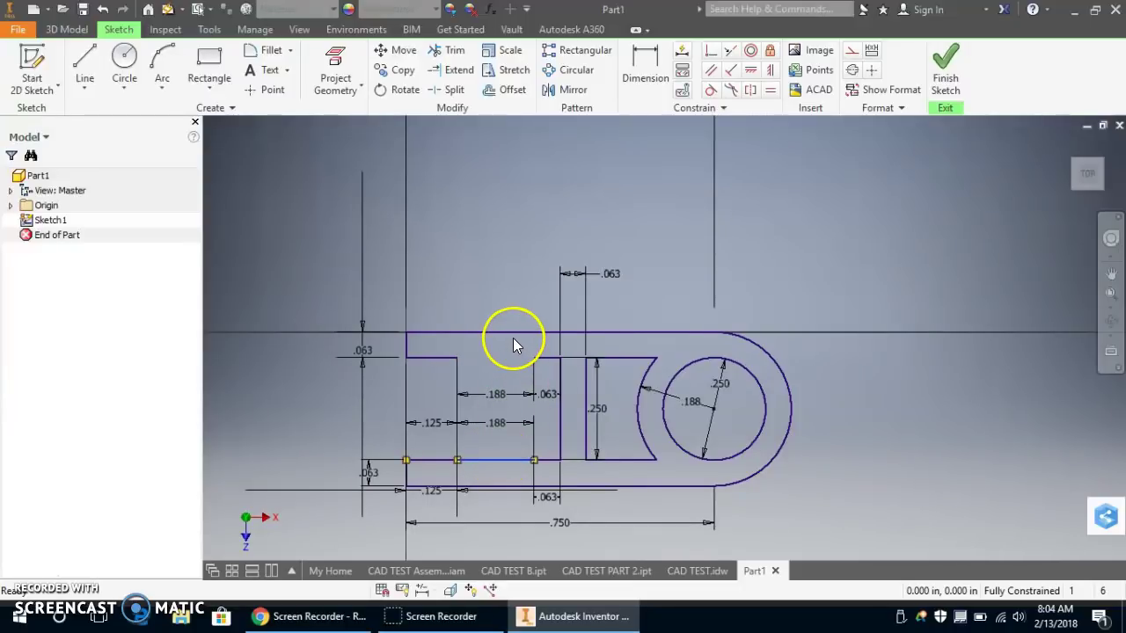
key("Delete")
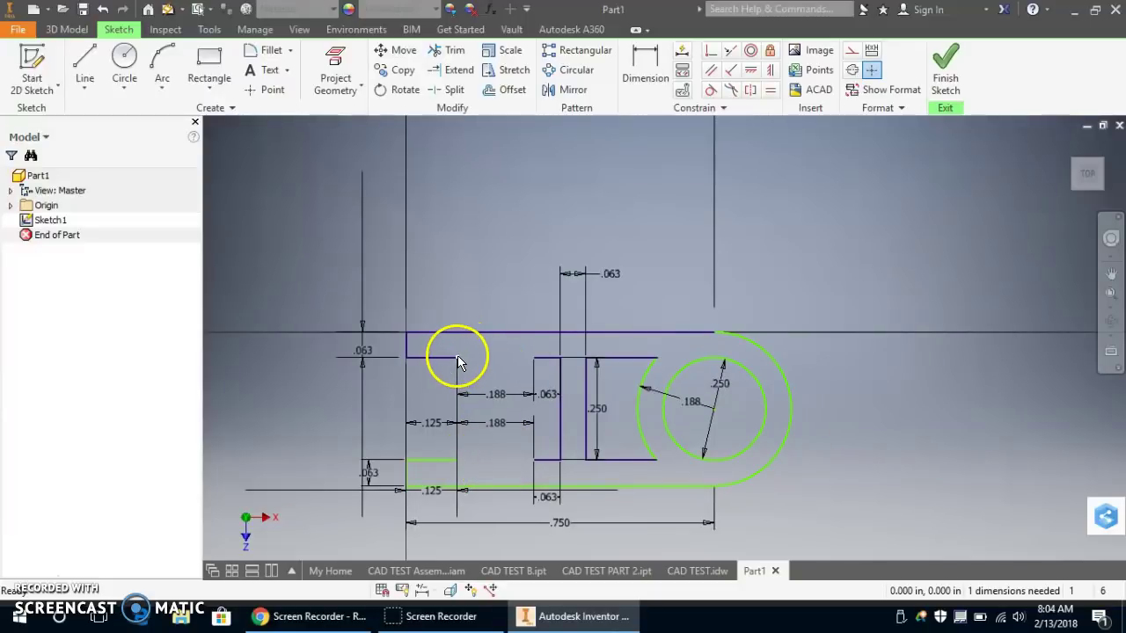
- Draw a three-point arc of 0.25 in radius across the gap in the slot's upper edge, bulging into the slot
left_click(164, 54)
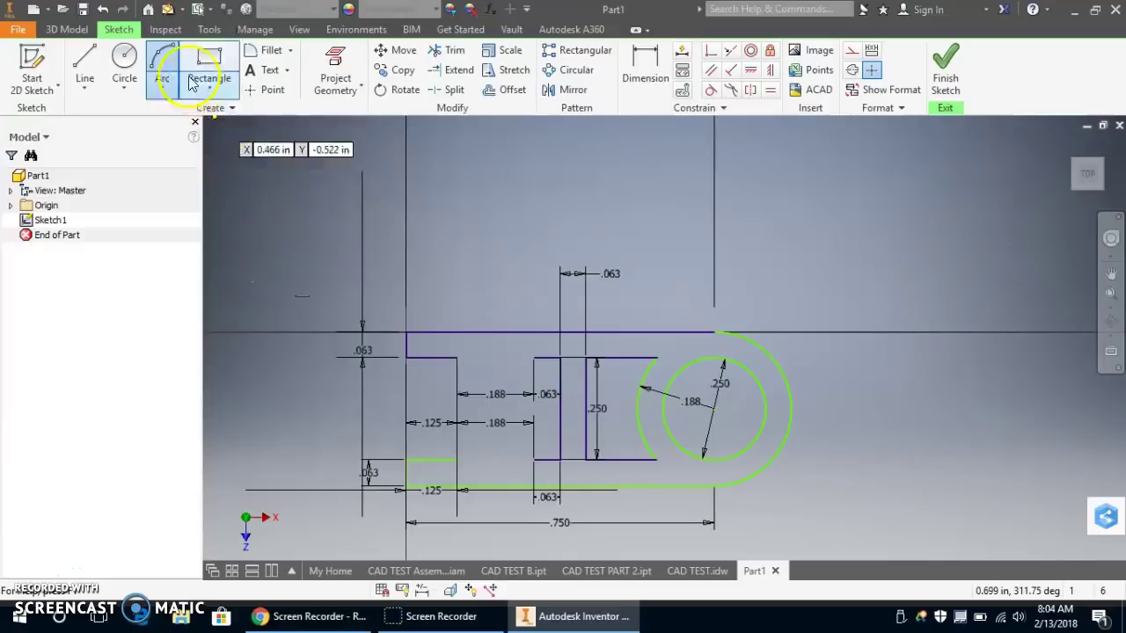
left_click(163, 88)
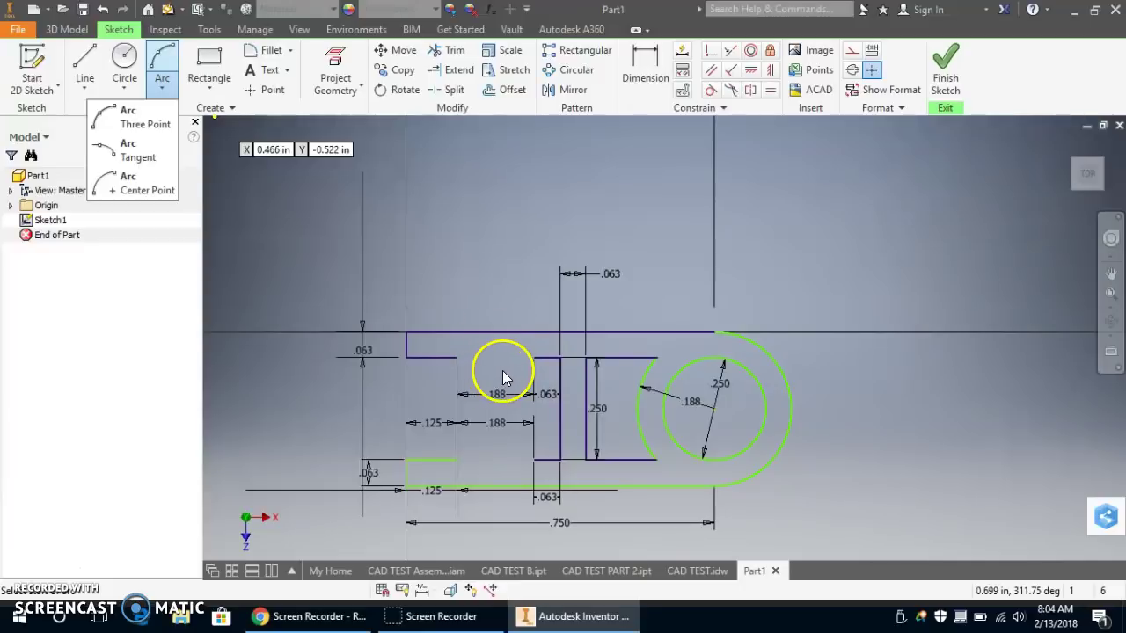
left_click(123, 116)
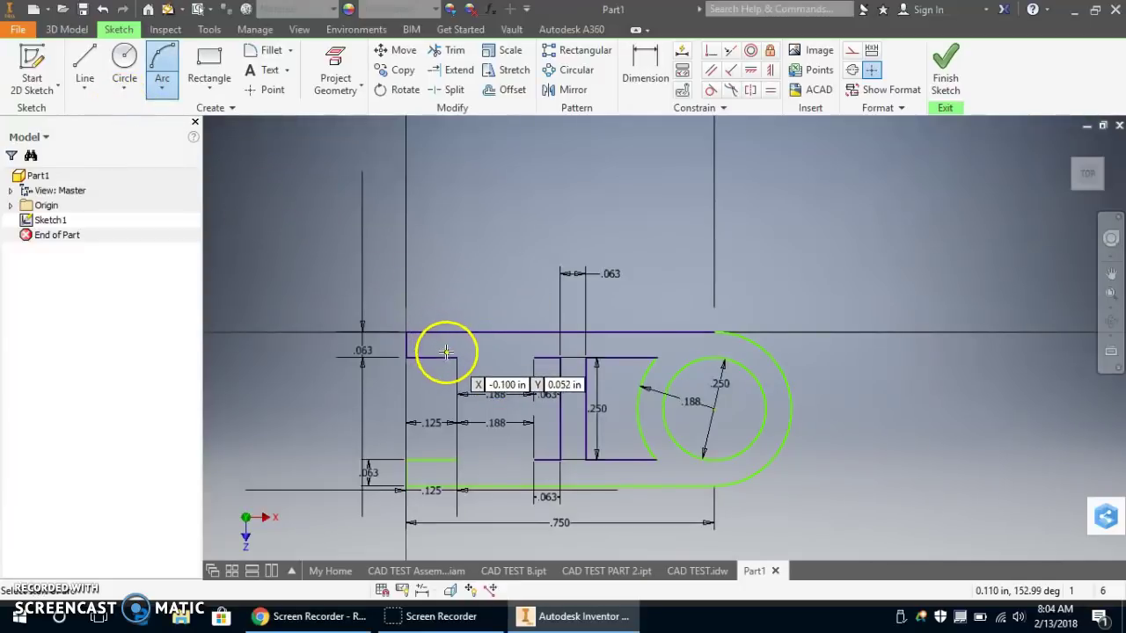
left_click(456, 357)
left_click(533, 357)
mouse_move(499, 371)
left_mouse_down()
mouse_move(495, 318)
mouse_move(492, 378)
left_mouse_up()
type(".25")
key("Return")
left_click_drag(502, 336, 516, 371)
- Draw a matching three-point arc of 0.25 in radius across the gap in the slot's lower edge, bulging into the slot
left_click(456, 458)
left_click(533, 458)
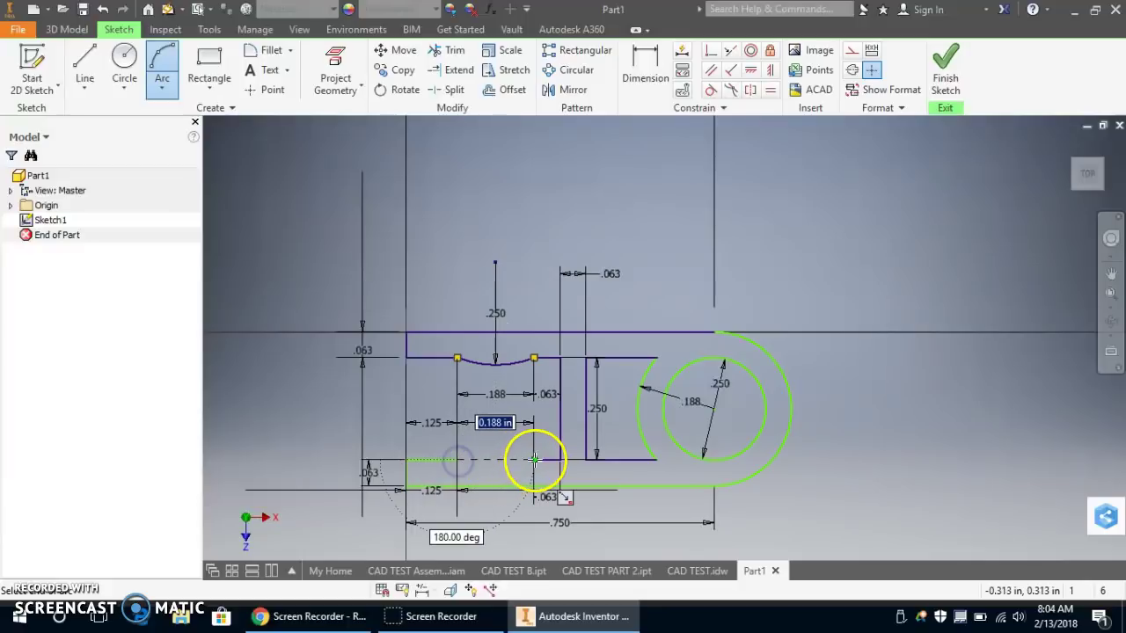
type(".25")
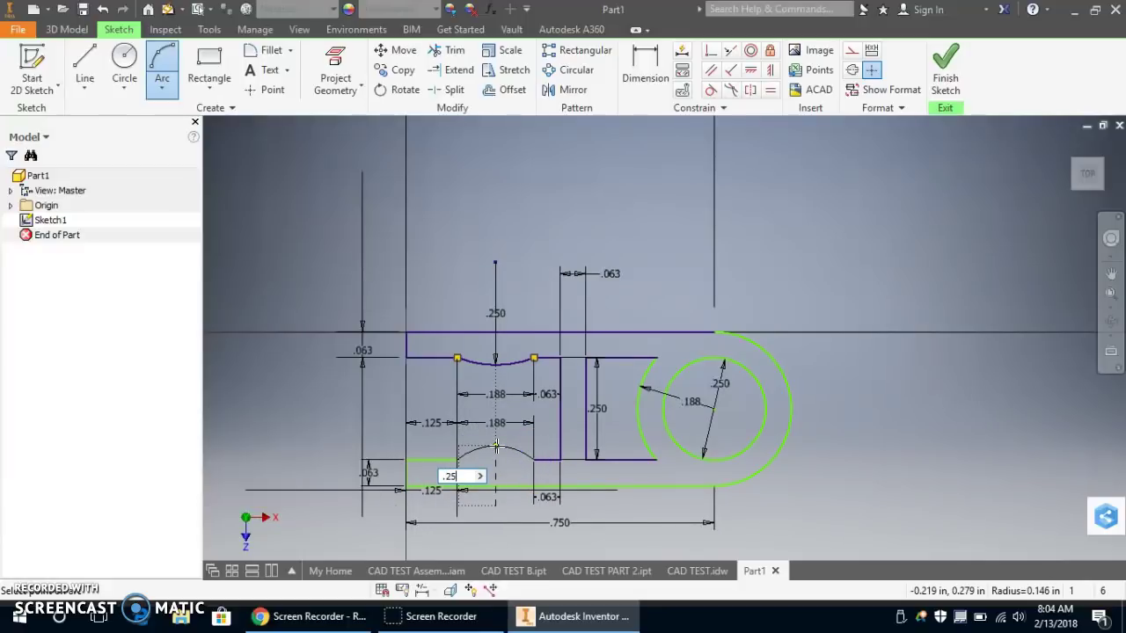
key("Return")
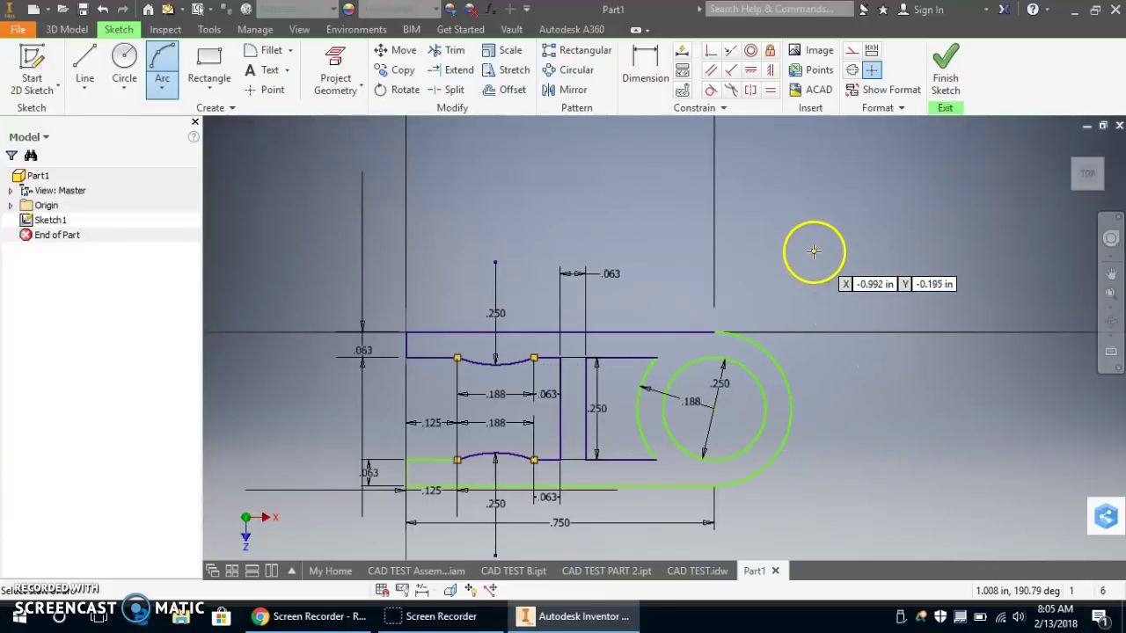
left_click(651, 75)
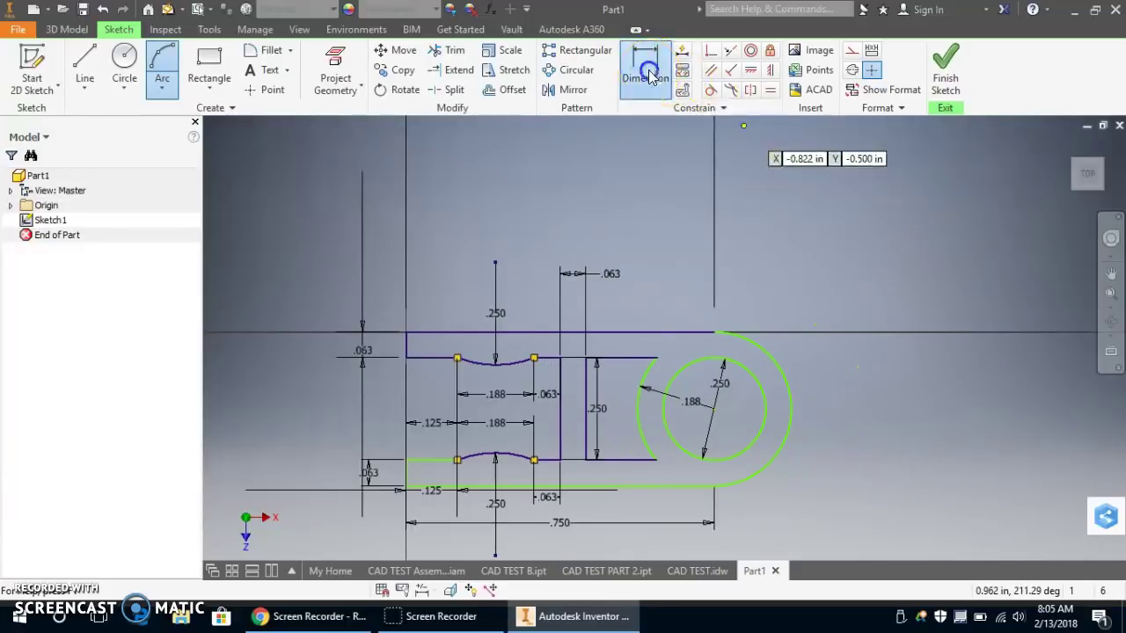
left_click(787, 368)
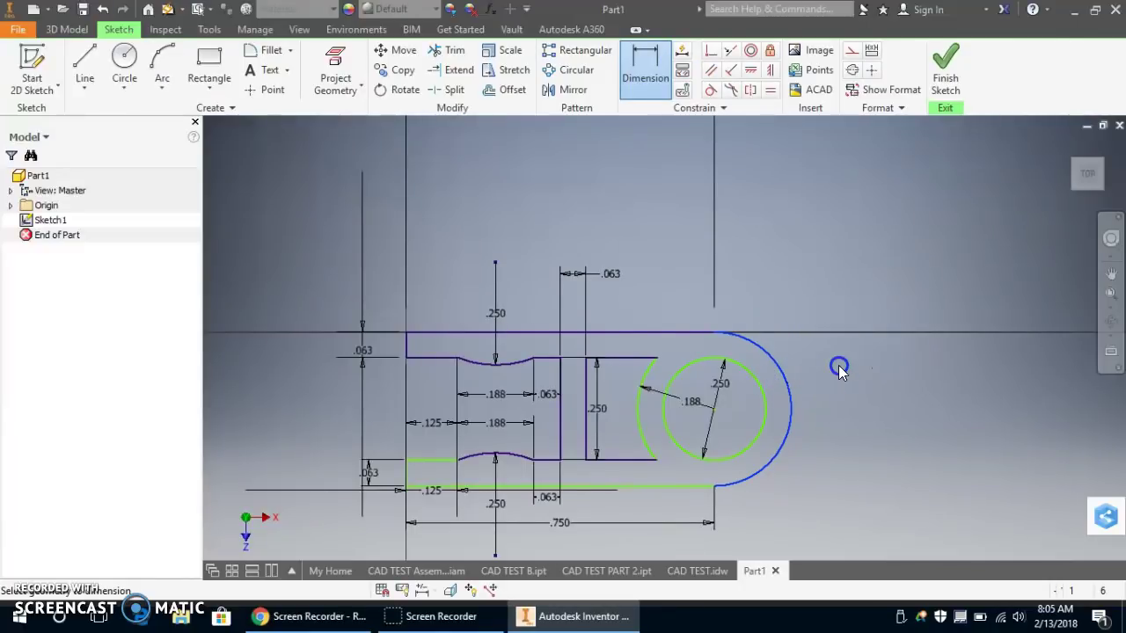
left_click(739, 333)
left_click(368, 155)
left_click(297, 153)
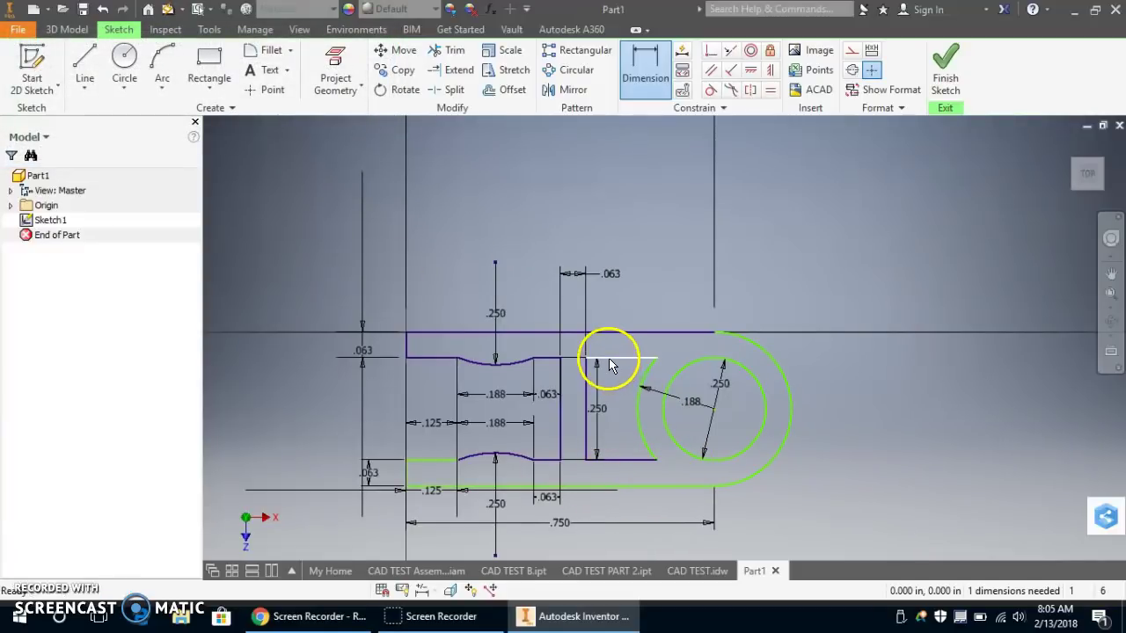
key("Escape")
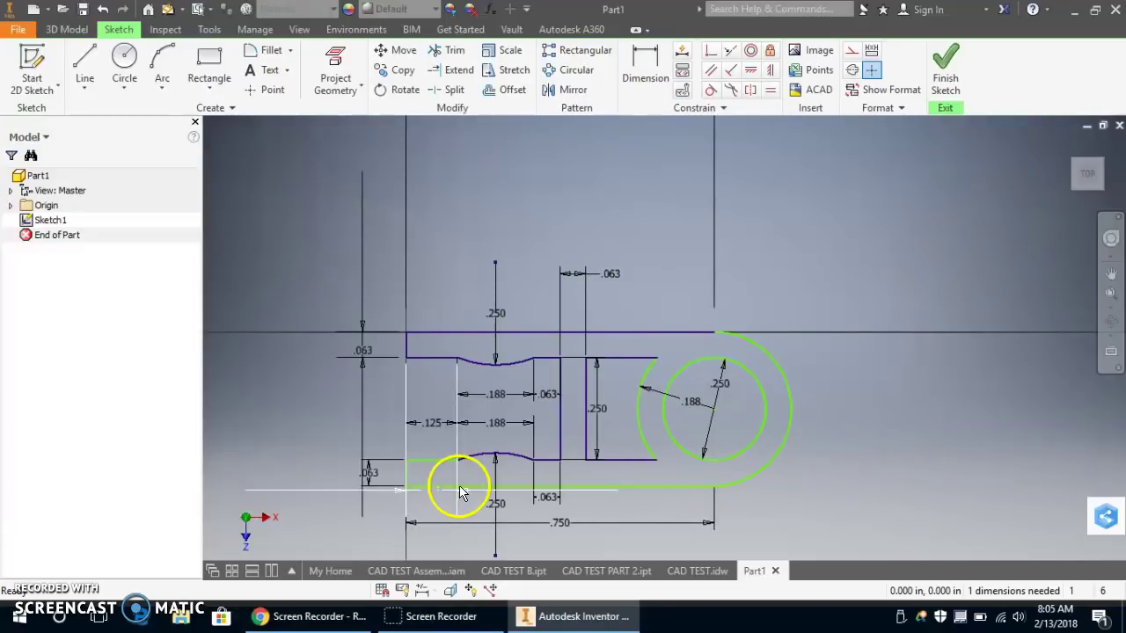
- Move the lower edge's 0.125 in dimension up into the slot, clear of the profile's lower lines
left_click_drag(425, 465, 423, 438)
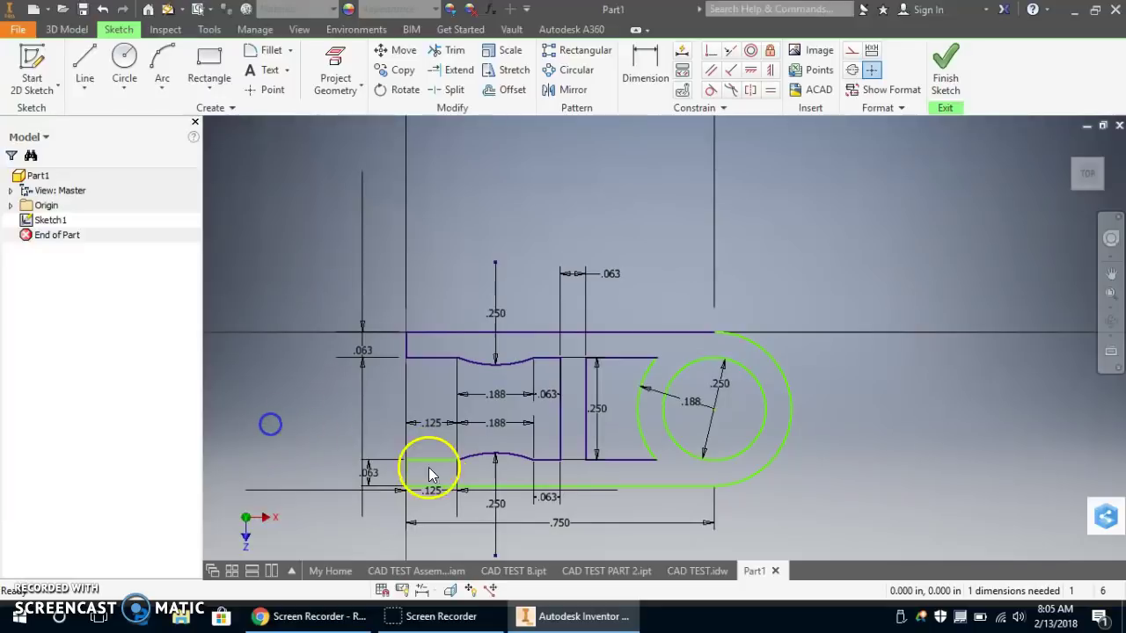
left_click(427, 466)
left_click(430, 487)
left_click_drag(432, 492, 432, 394)
- Pull on the lower arm's lines, its junction with the end arc and the pocket arc to examine which geometry can still move
left_click(426, 473)
left_click(405, 472)
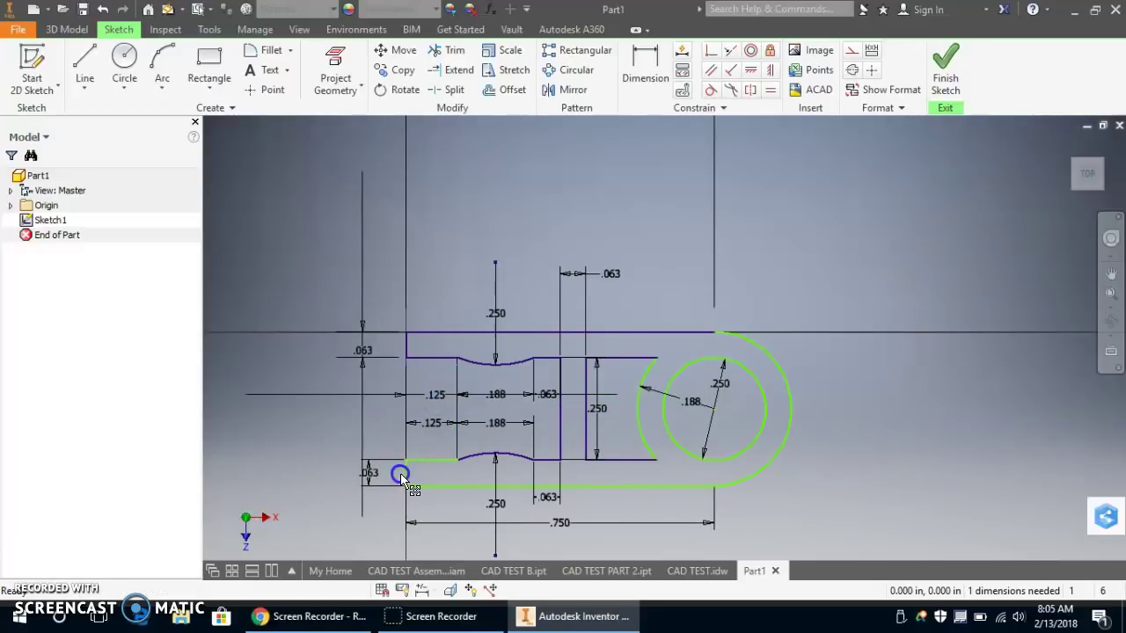
left_click(452, 492)
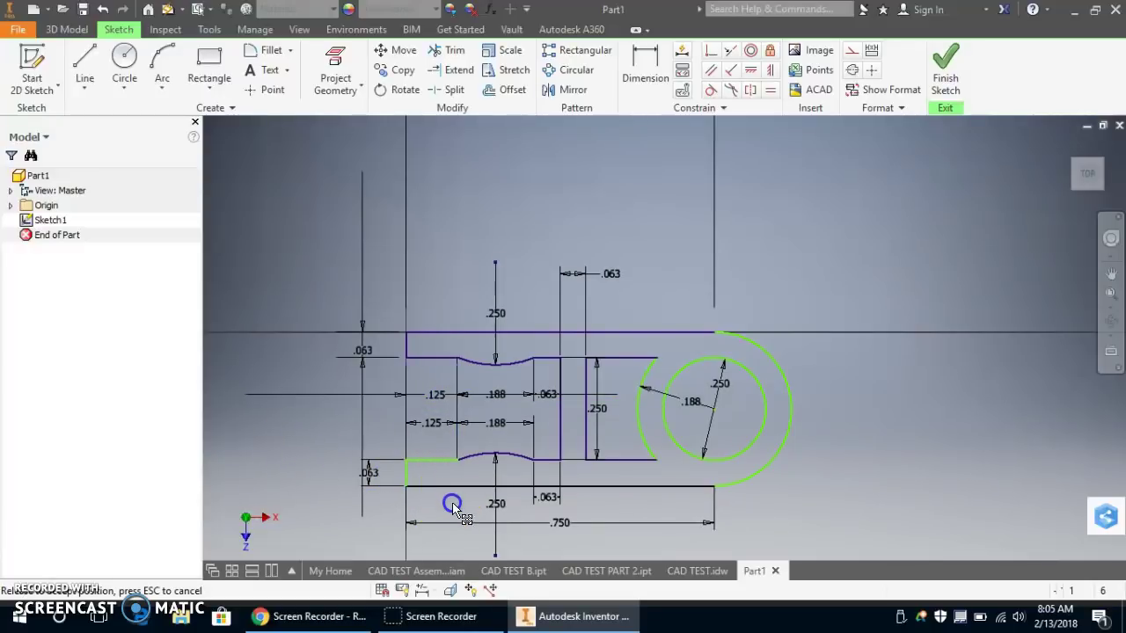
left_click(552, 500)
left_click_drag(713, 485, 739, 489)
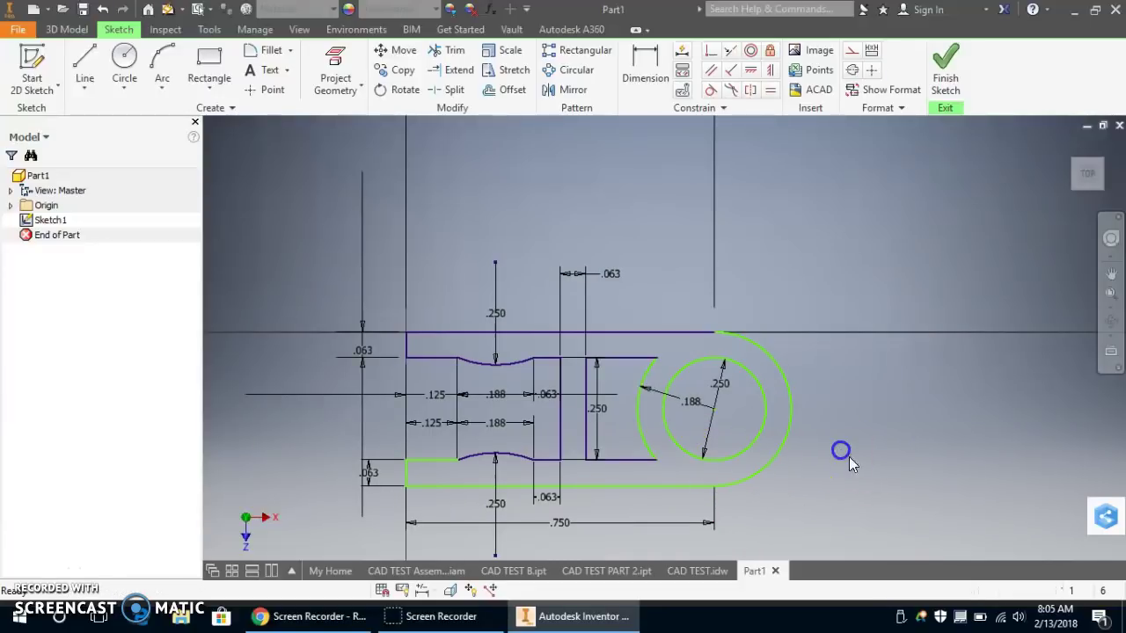
left_click(656, 459)
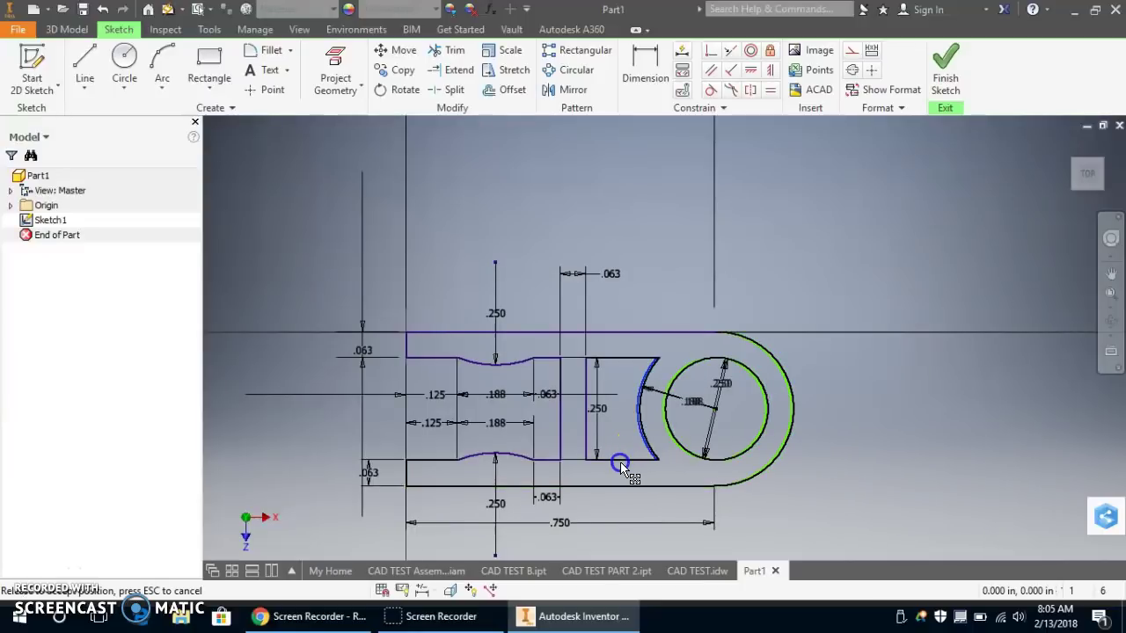
left_click_drag(644, 441, 615, 453)
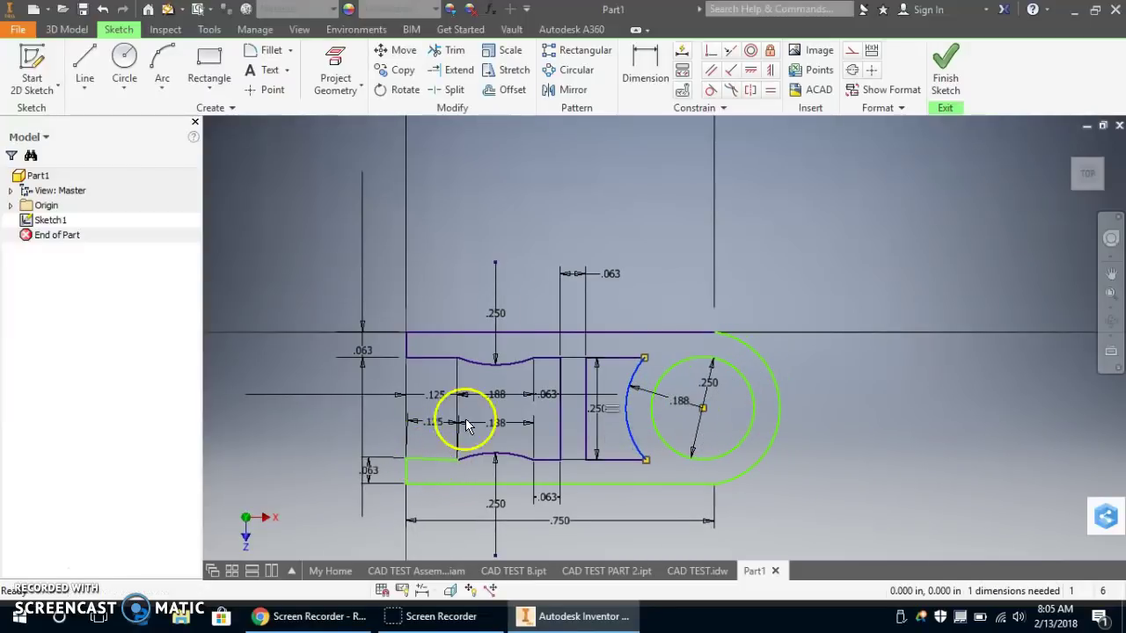
- Constrain the short slot edge at the open end of the lower arm to be horizontal
left_click(752, 72)
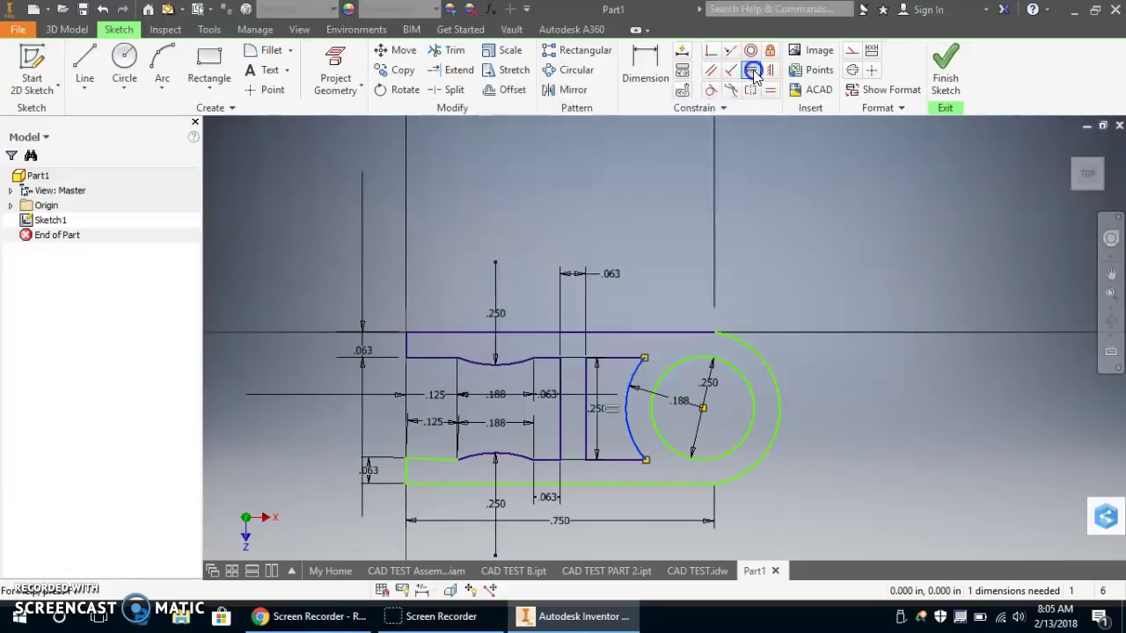
left_click(442, 466)
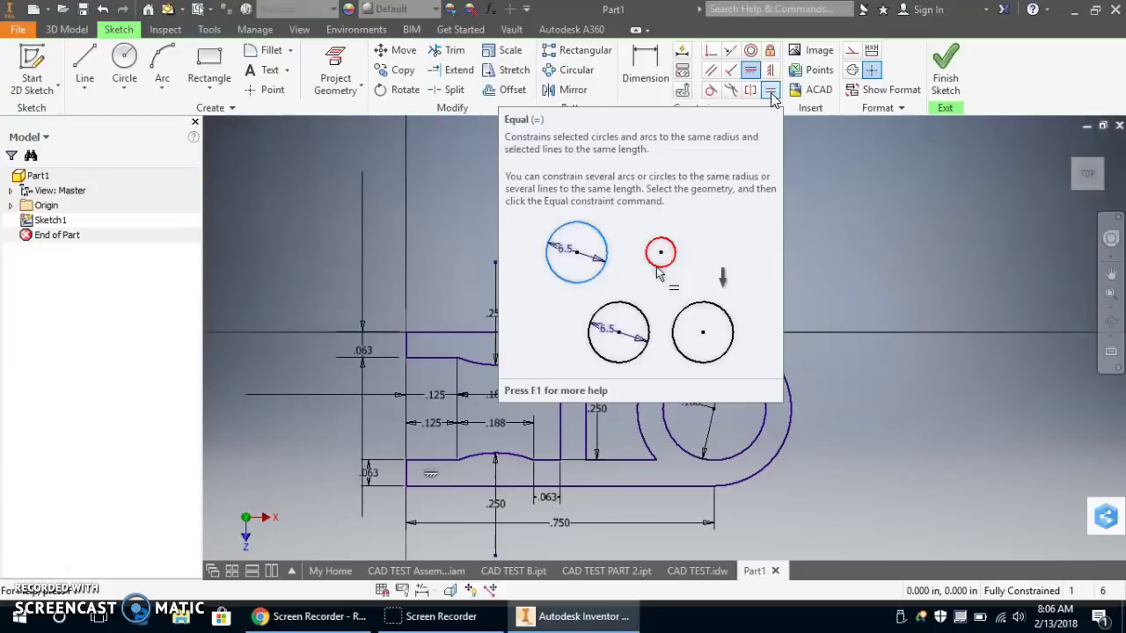
left_click(770, 94)
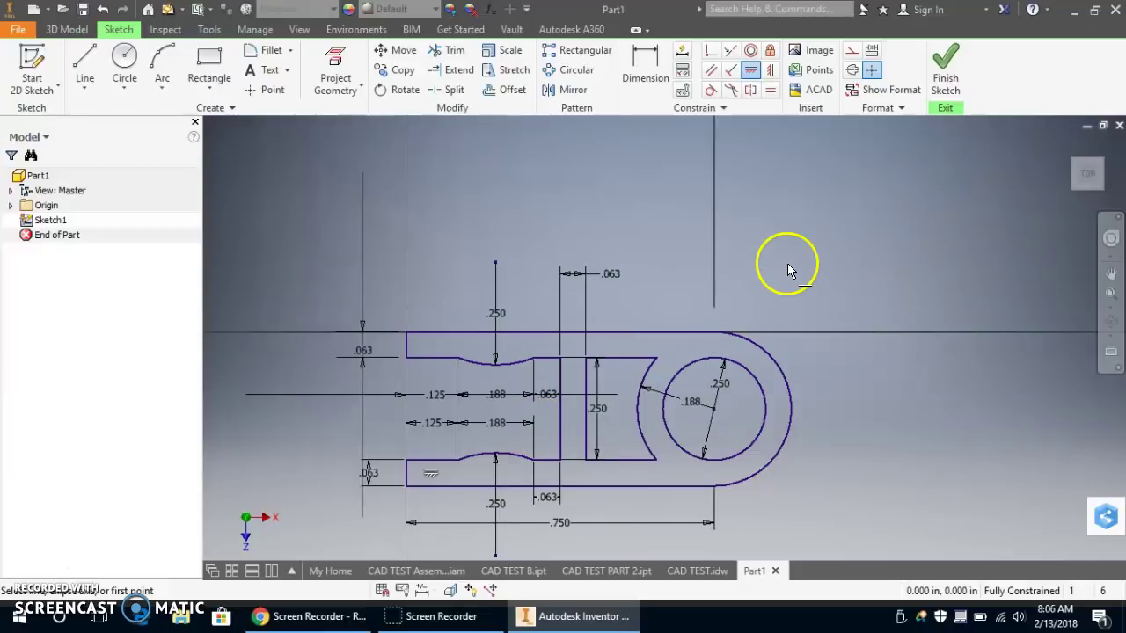
- Finish the sketch and extrude the slotted profile region 0.25 in, leaving the pocket and round hole open
left_click(947, 80)
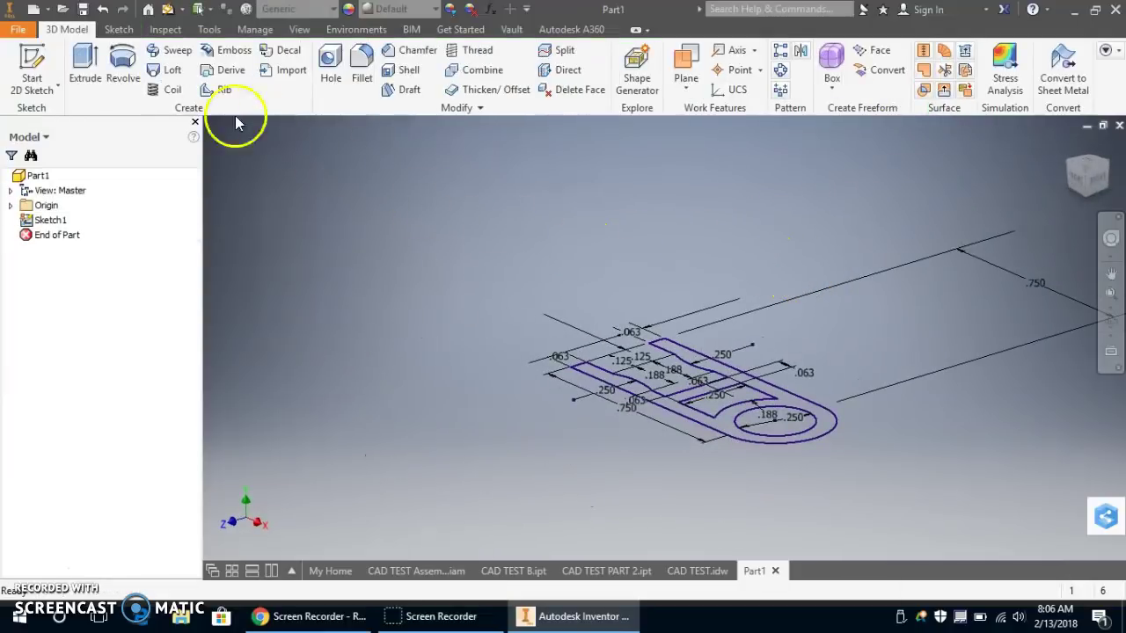
left_click(84, 72)
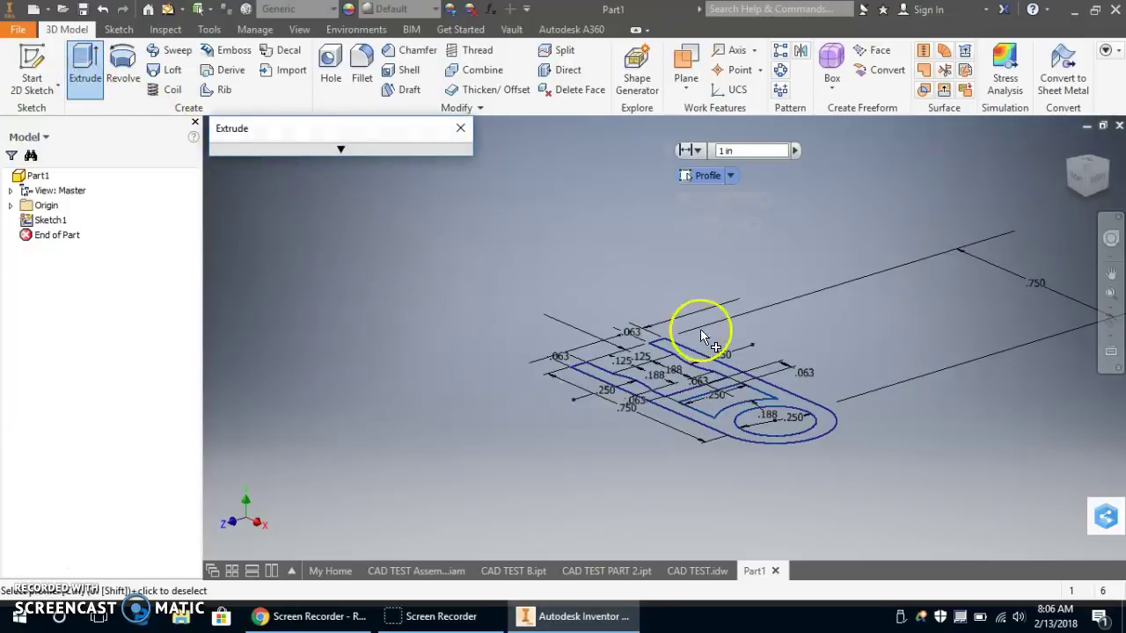
left_click(785, 398)
left_click(402, 151)
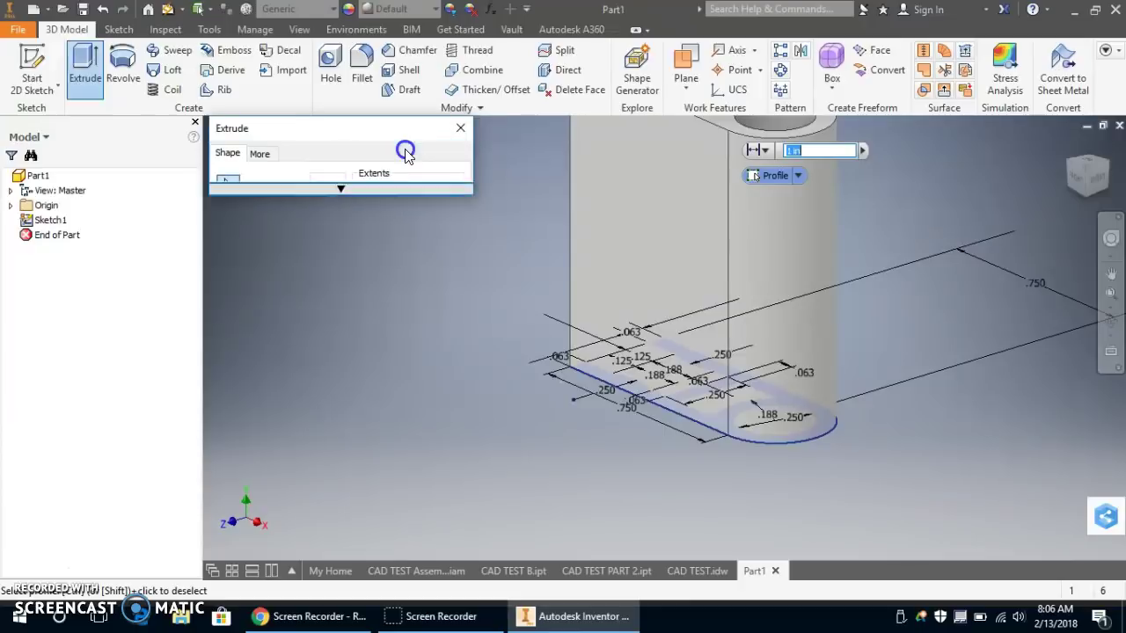
left_click(352, 218)
type(".25")
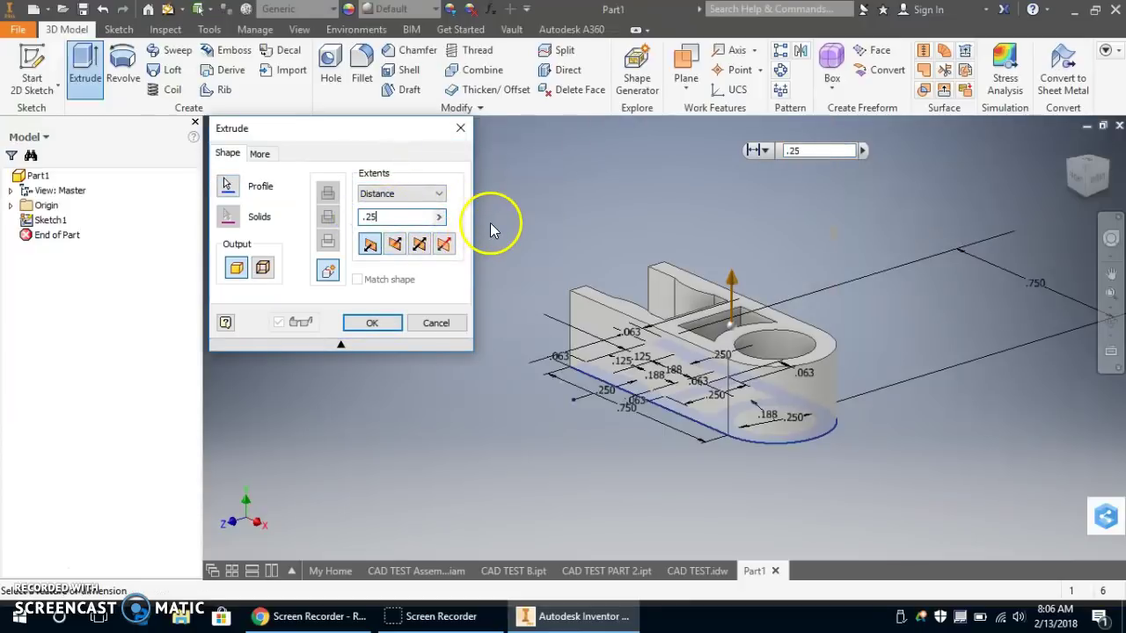
key("Return")
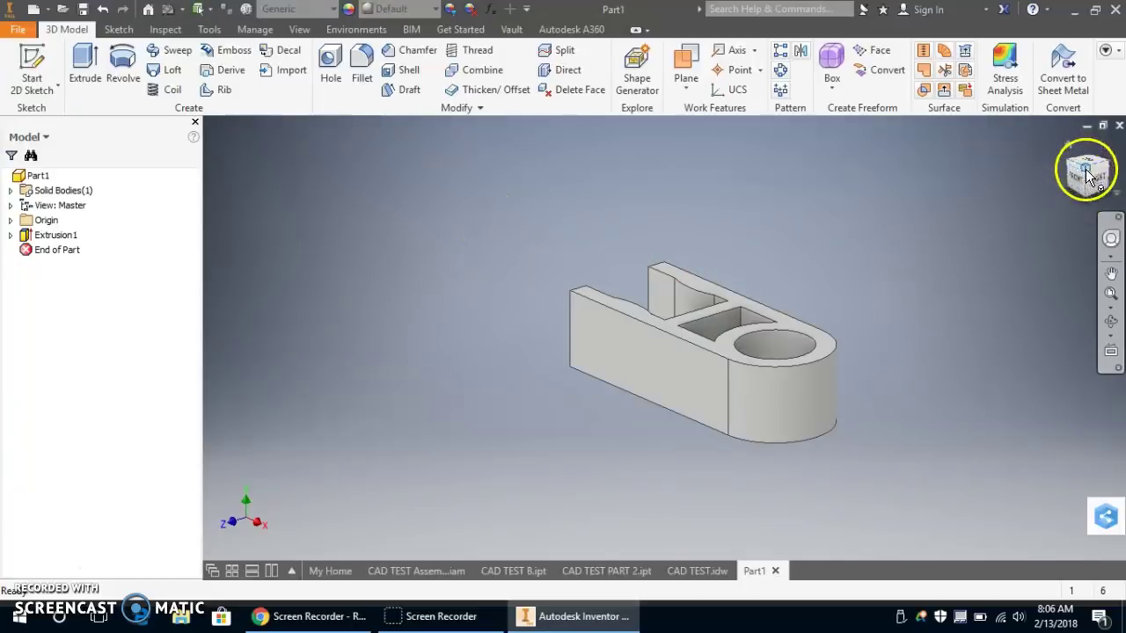